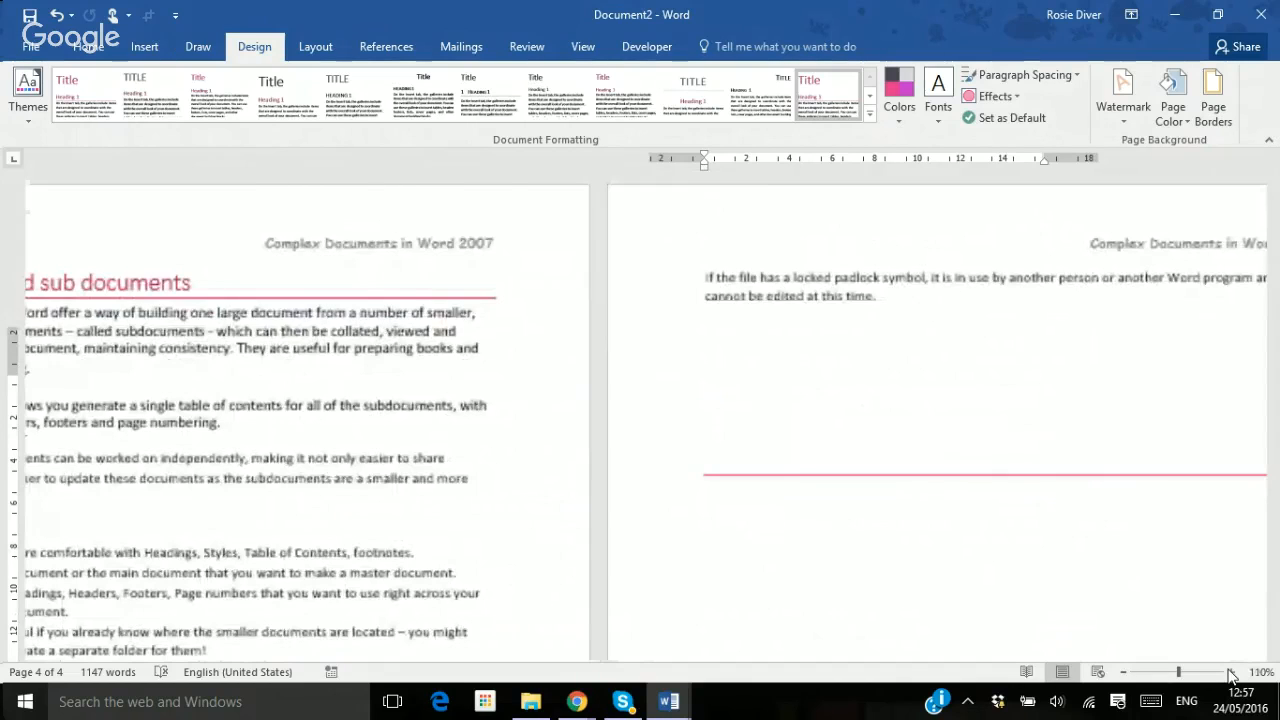
# Add the title "Index" below the last paragraph at the document's end and format it as Heading 1
pyautogui.write('Index')
pyautogui.press('Return')
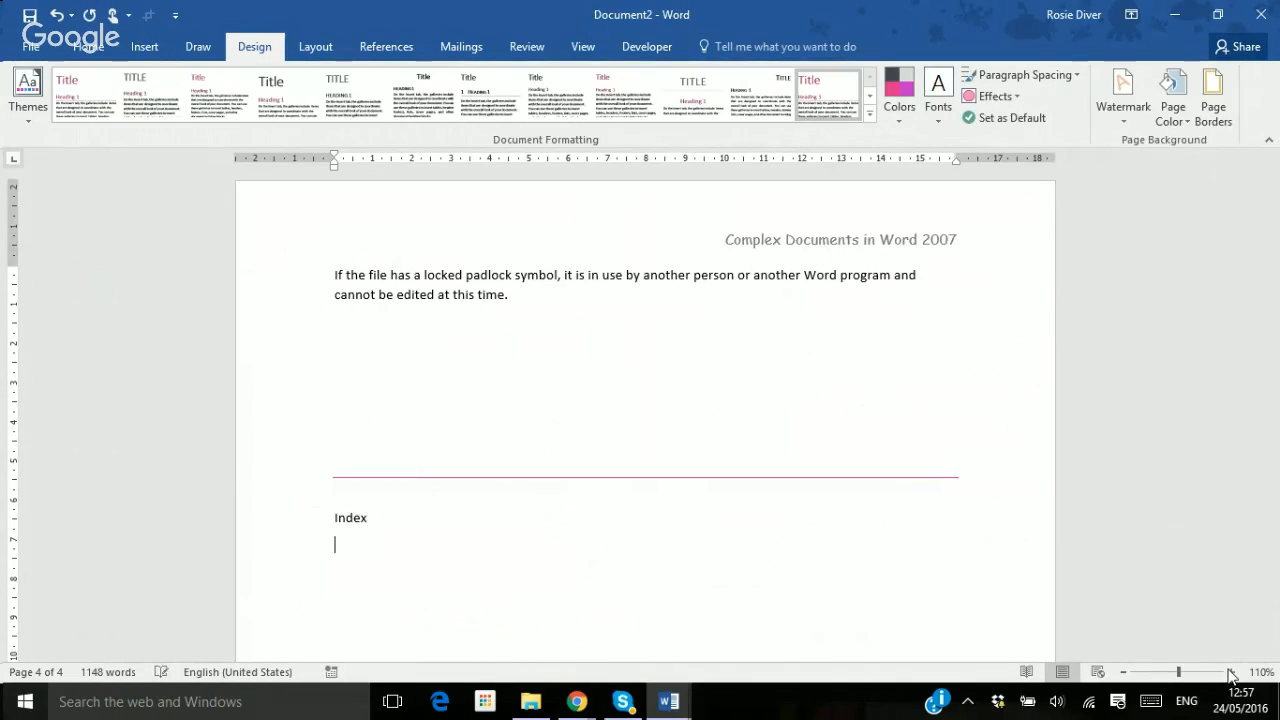
pyautogui.click(276, 535)
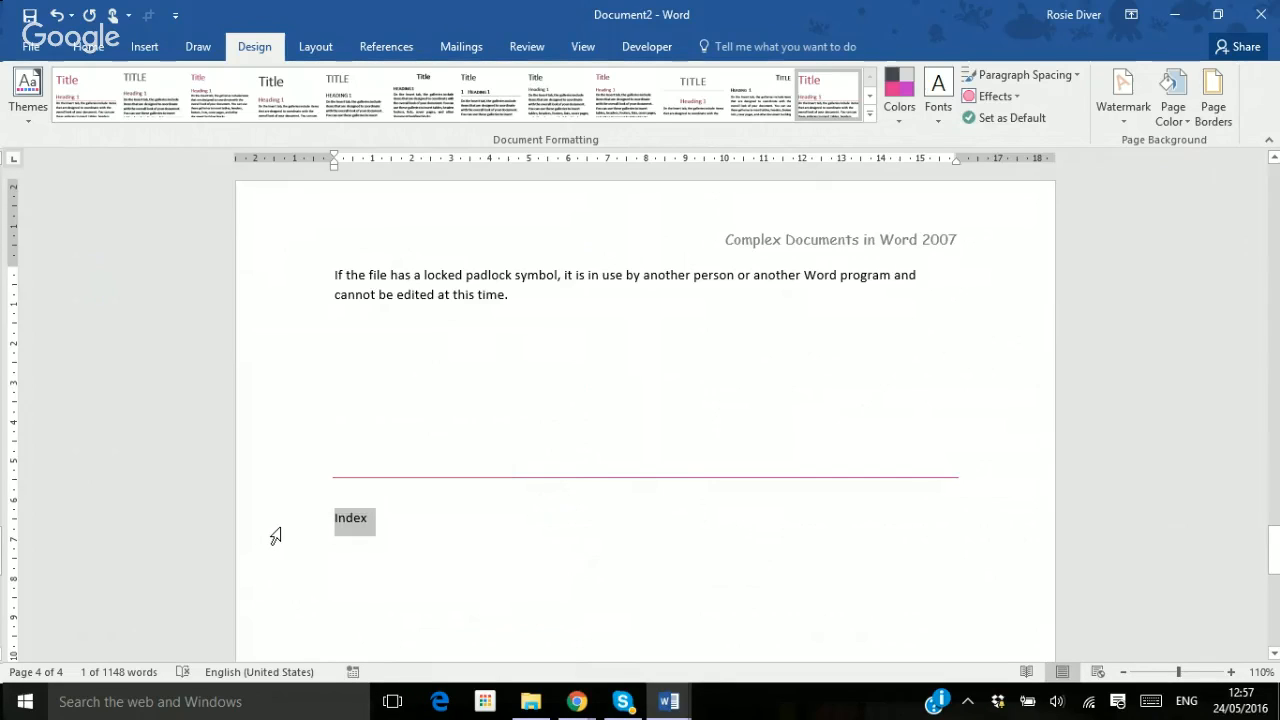
pyautogui.hotkey('ctrl', 'alt', '1')
pyautogui.click(345, 558)
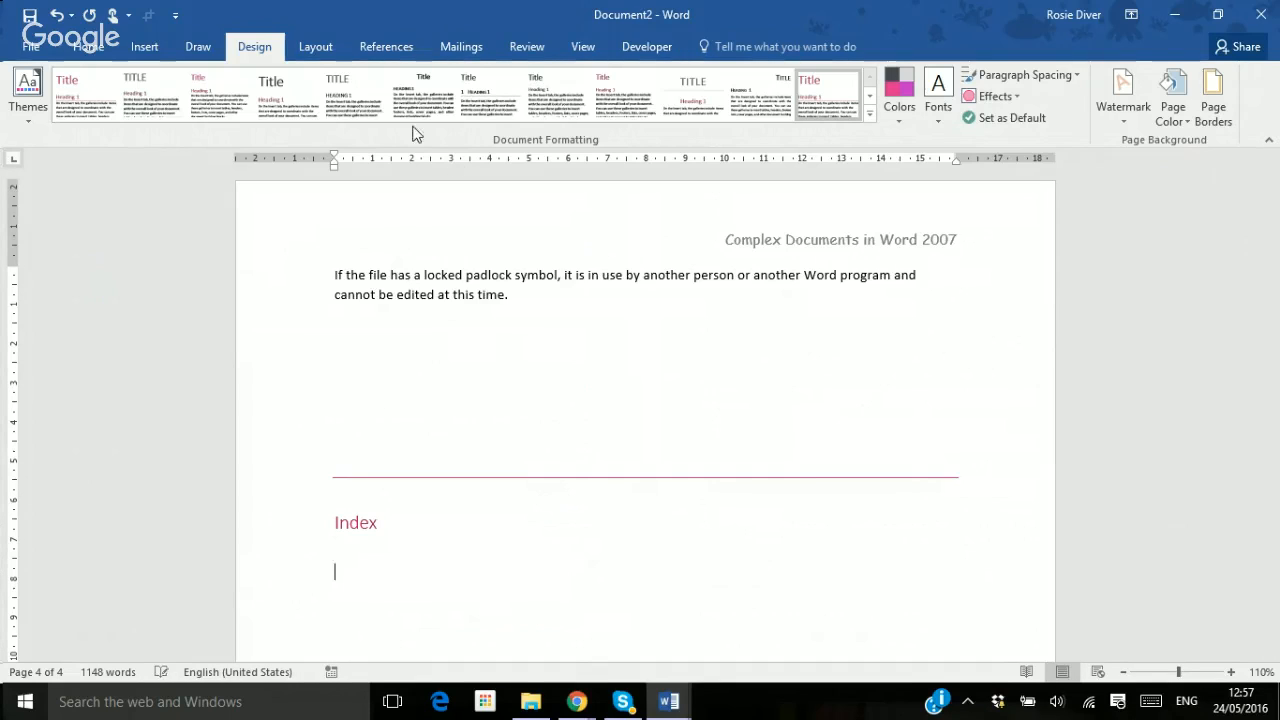
# Mark all occurrences of "Styles" as an index entry for the current page, with bold page numbers
pyautogui.click(388, 50)
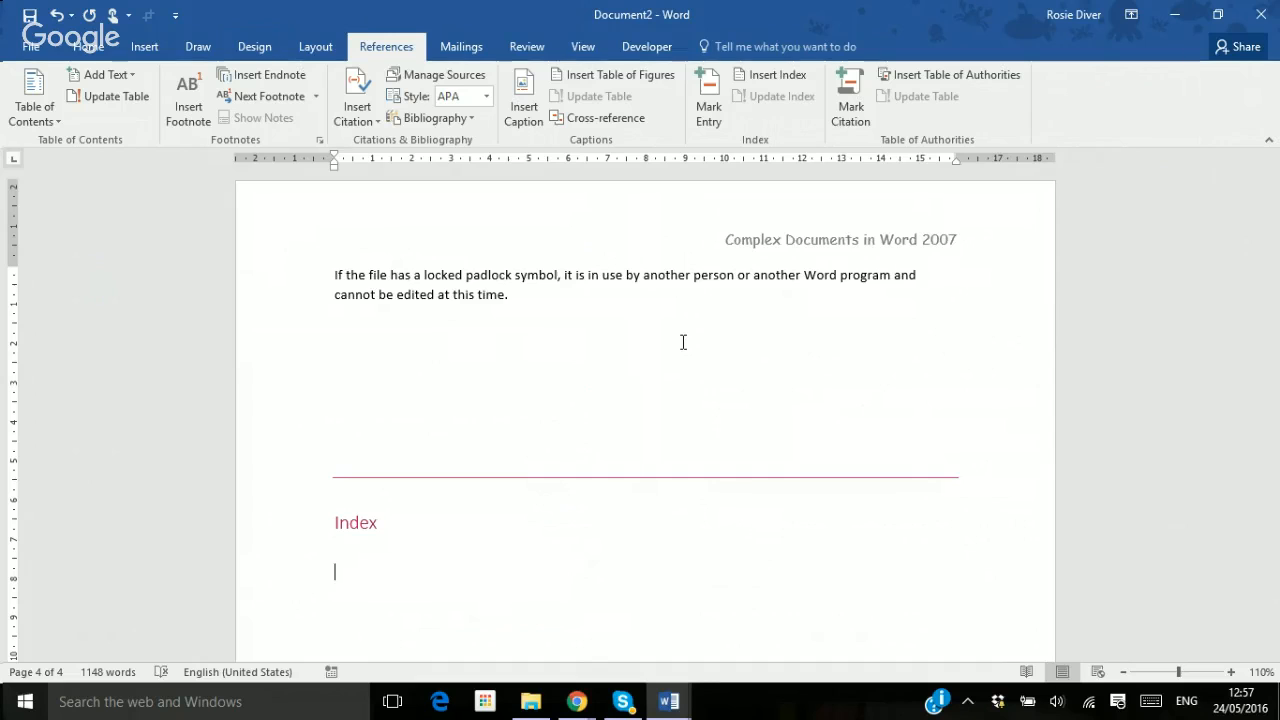
pyautogui.scroll(1, 683, 342)
pyautogui.scroll(20, 683, 342)
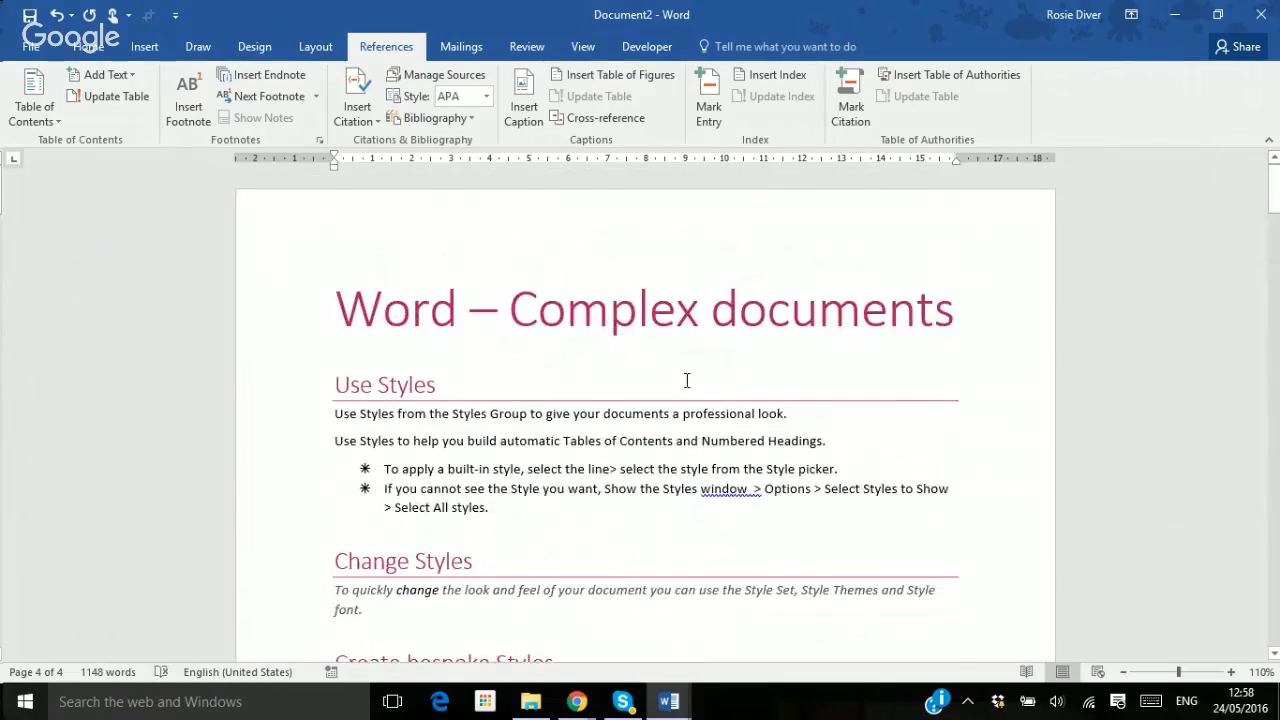
pyautogui.scroll(-1, 687, 380)
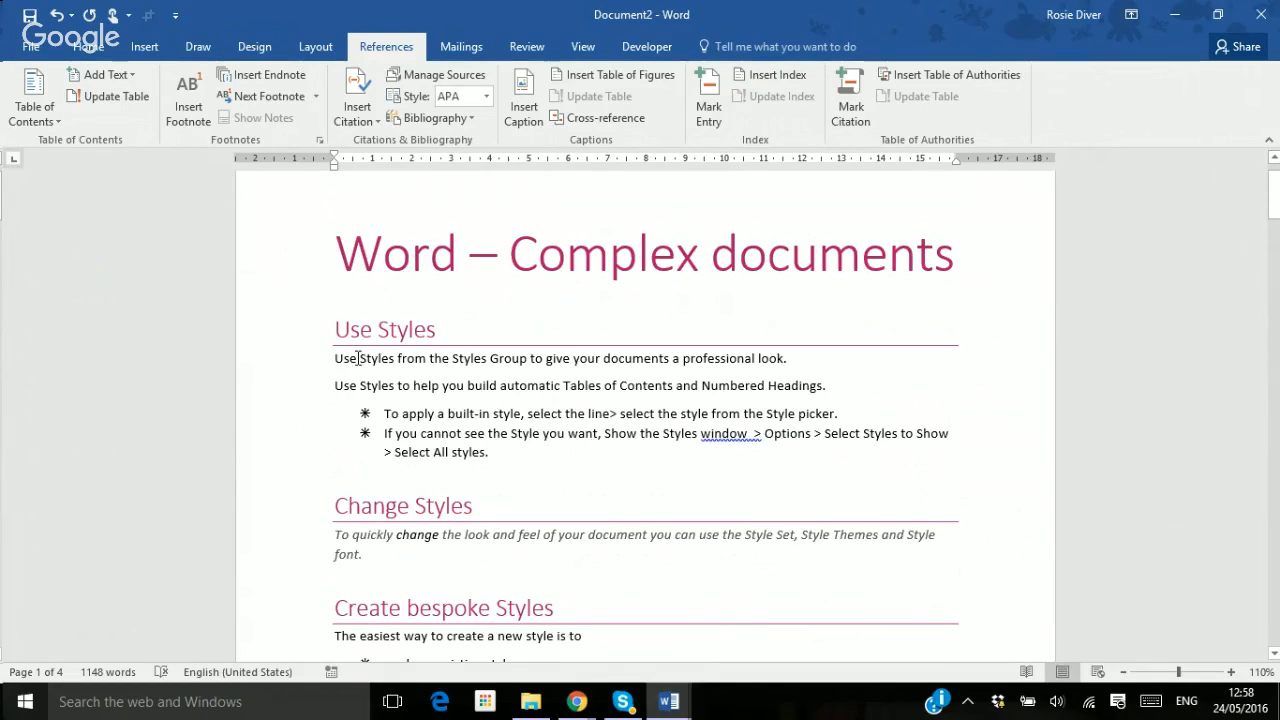
pyautogui.moveTo(360, 358); pyautogui.dragTo(395, 358)
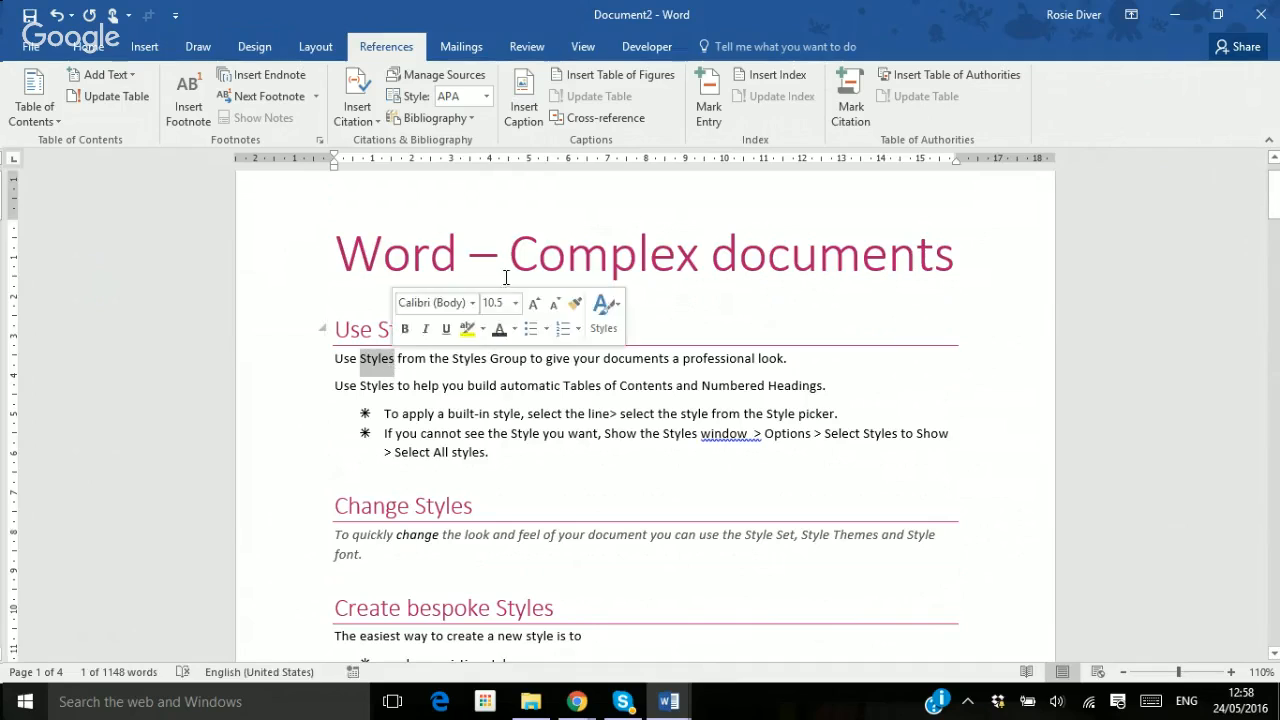
pyautogui.click(707, 115)
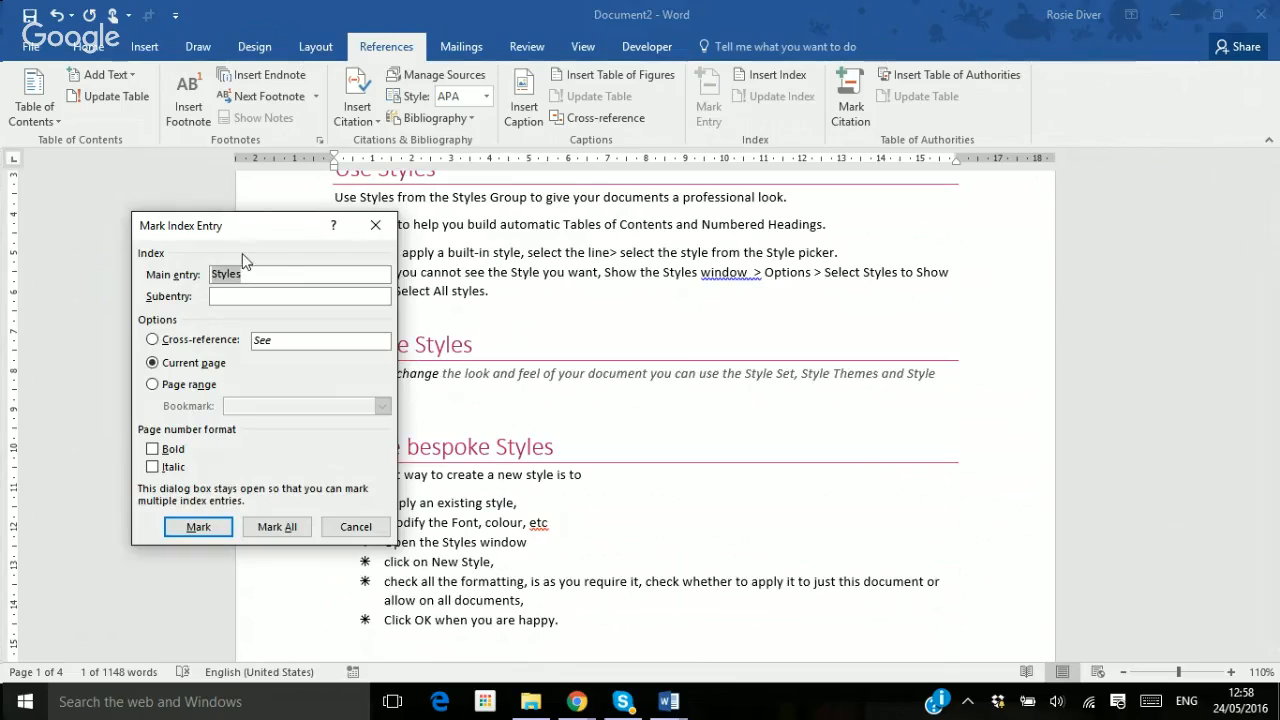
pyautogui.moveTo(273, 230); pyautogui.dragTo(190, 210)
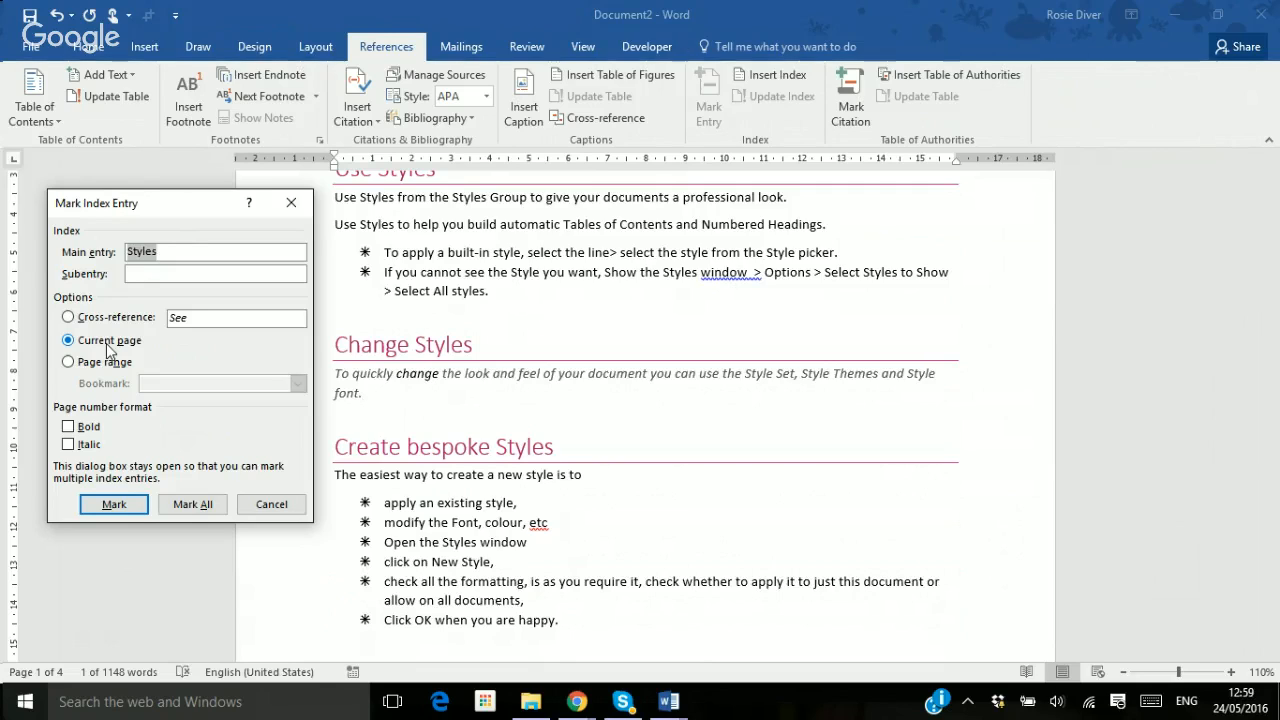
pyautogui.click(68, 428)
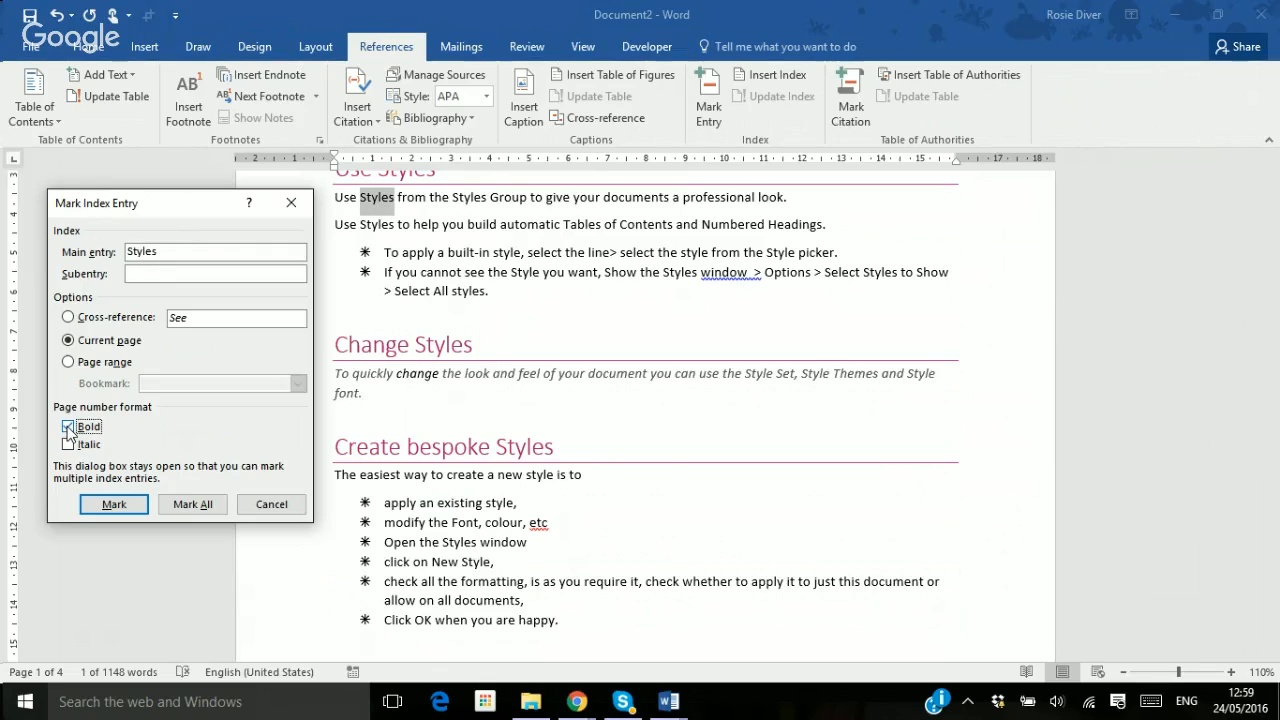
pyautogui.click(192, 505)
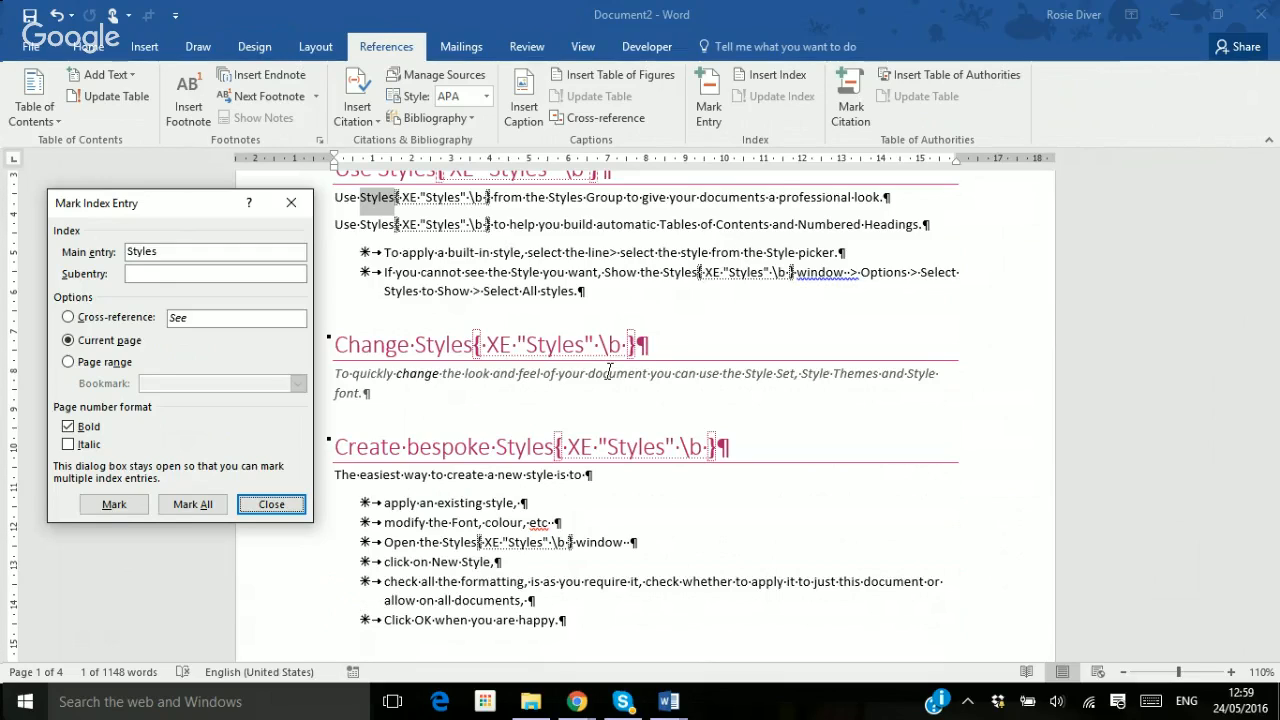
# Hide the formatting marks and the index entry codes in the document
pyautogui.click(88, 47)
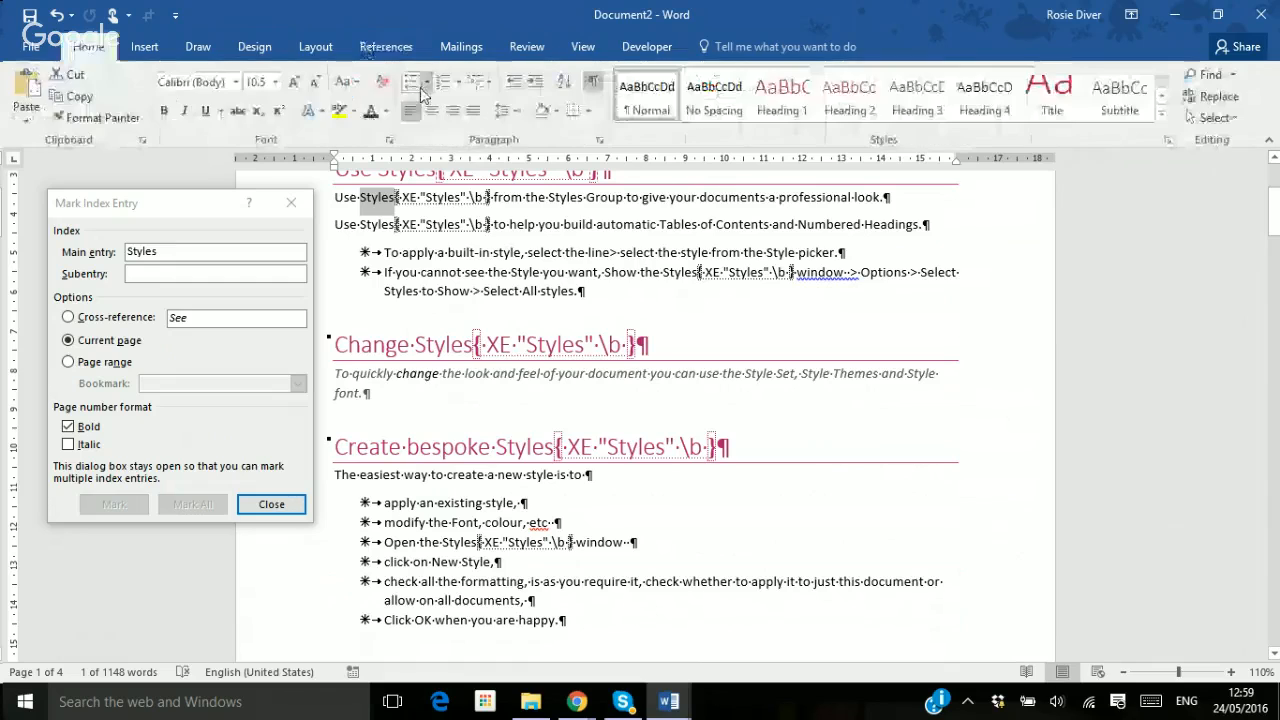
pyautogui.click(594, 86)
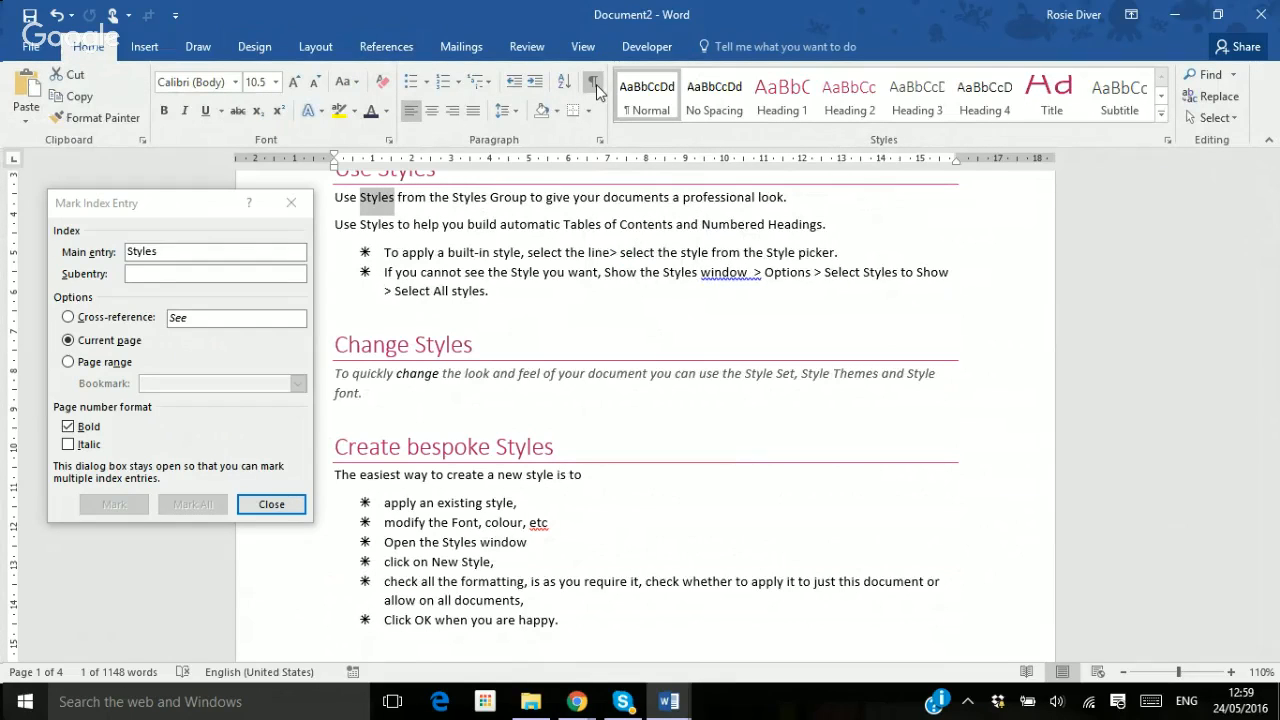
pyautogui.click(595, 87)
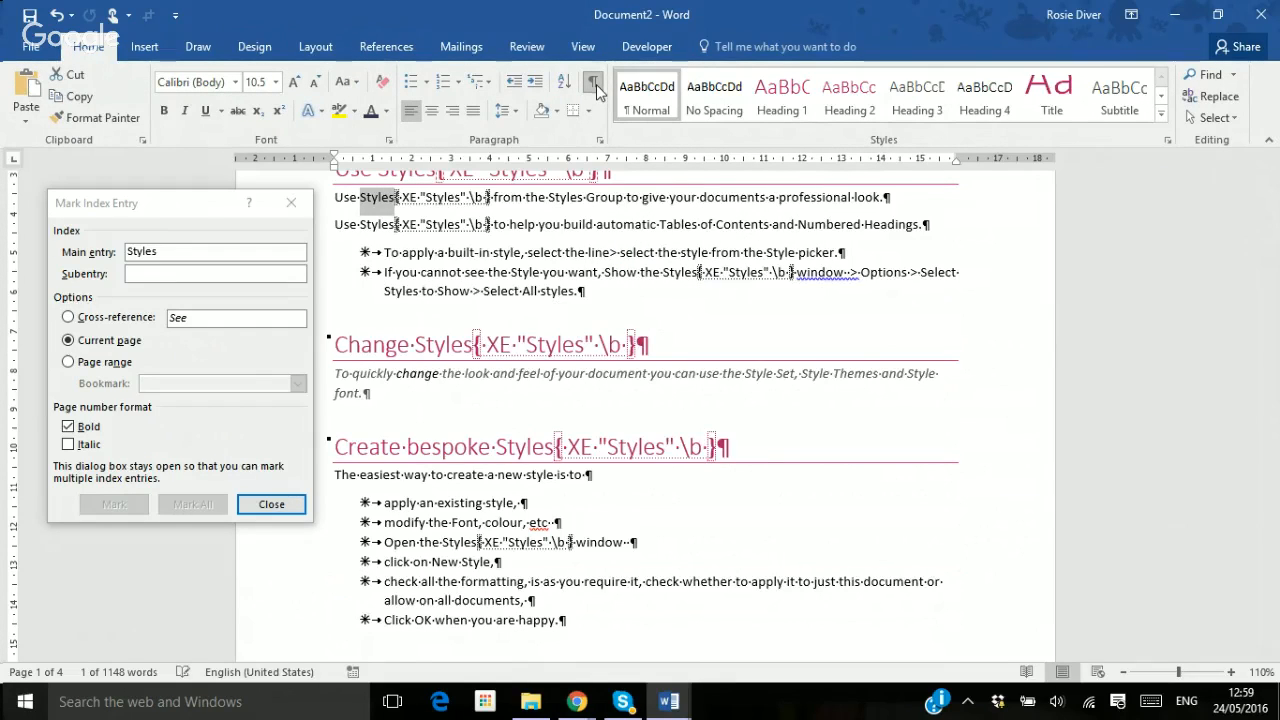
pyautogui.click(595, 87)
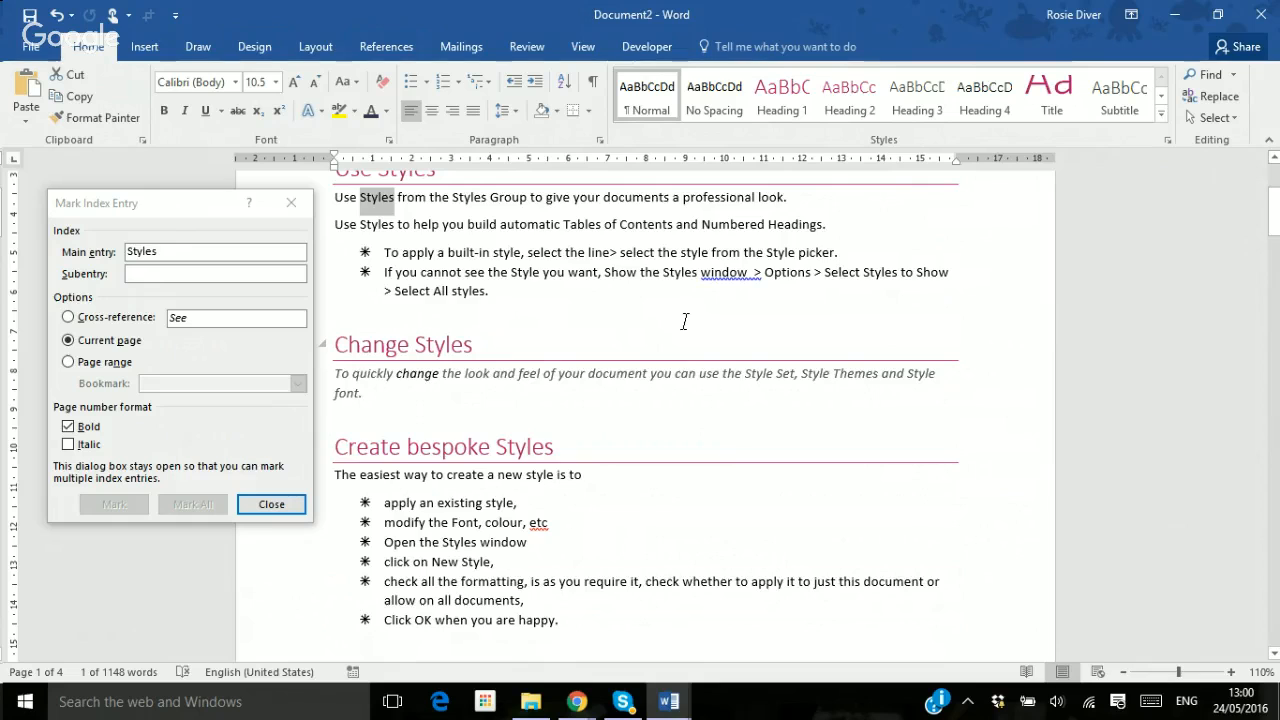
# Mark all occurrences of "References" as an index entry, using the word in the table of contents section
pyautogui.scroll(-1, 685, 321)
pyautogui.scroll(-1, 686, 323)
pyautogui.scroll(-4, 686, 322)
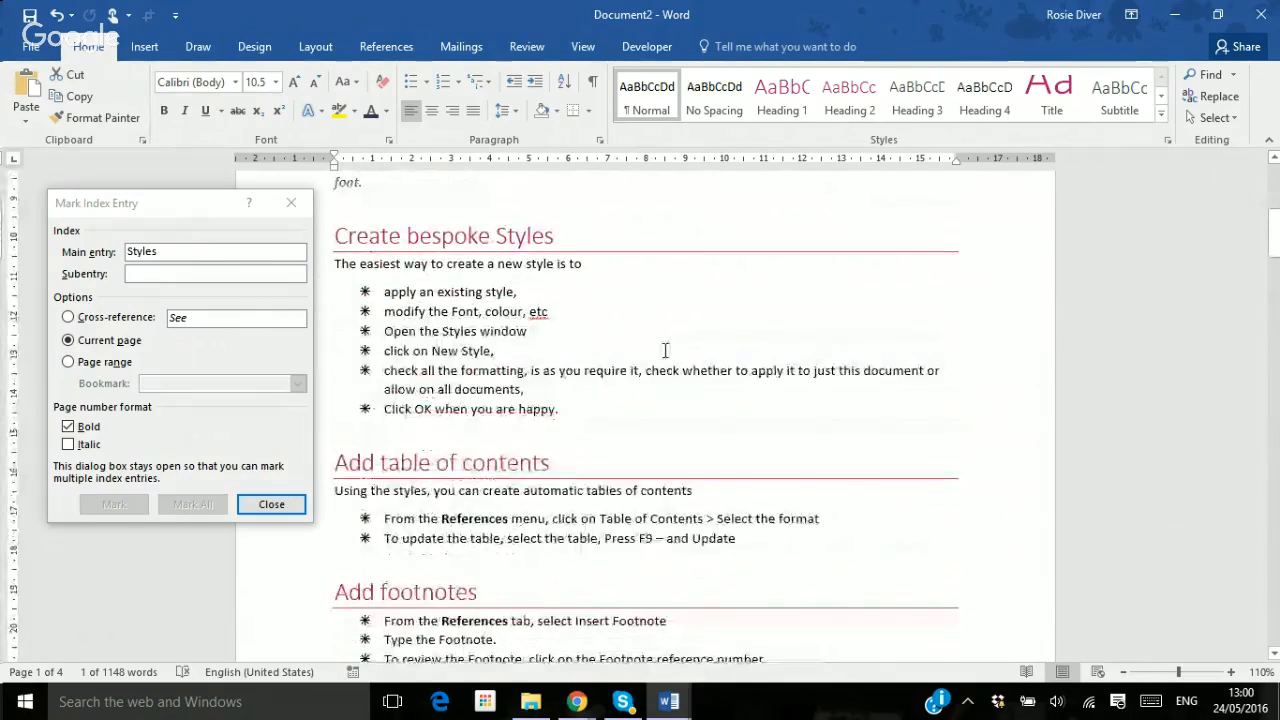
pyautogui.moveTo(440, 518); pyautogui.dragTo(507, 520)
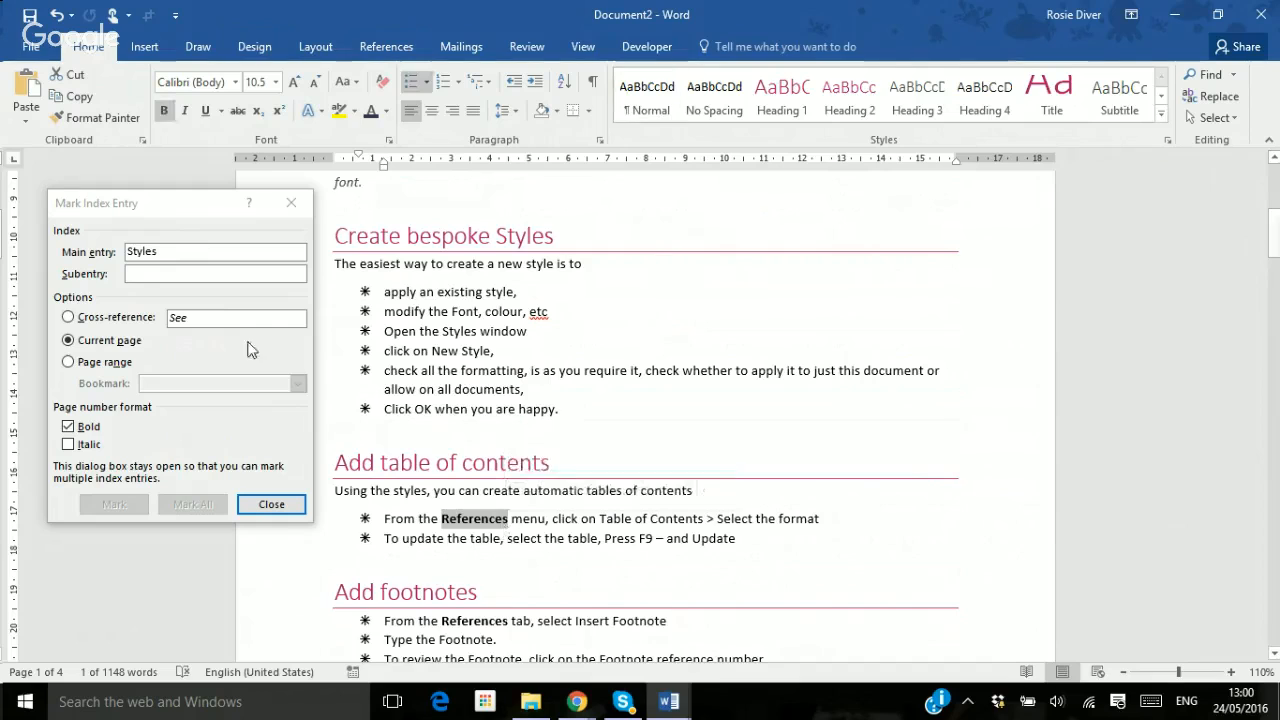
pyautogui.click(190, 256)
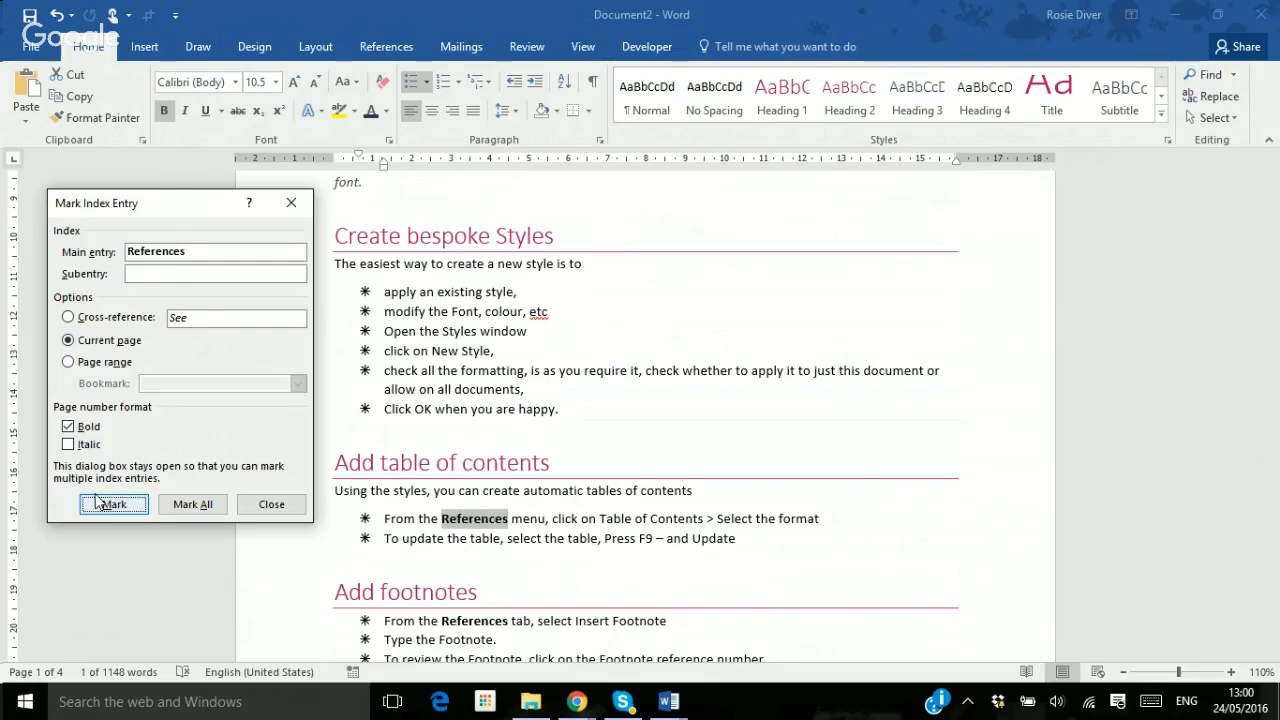
pyautogui.click(187, 512)
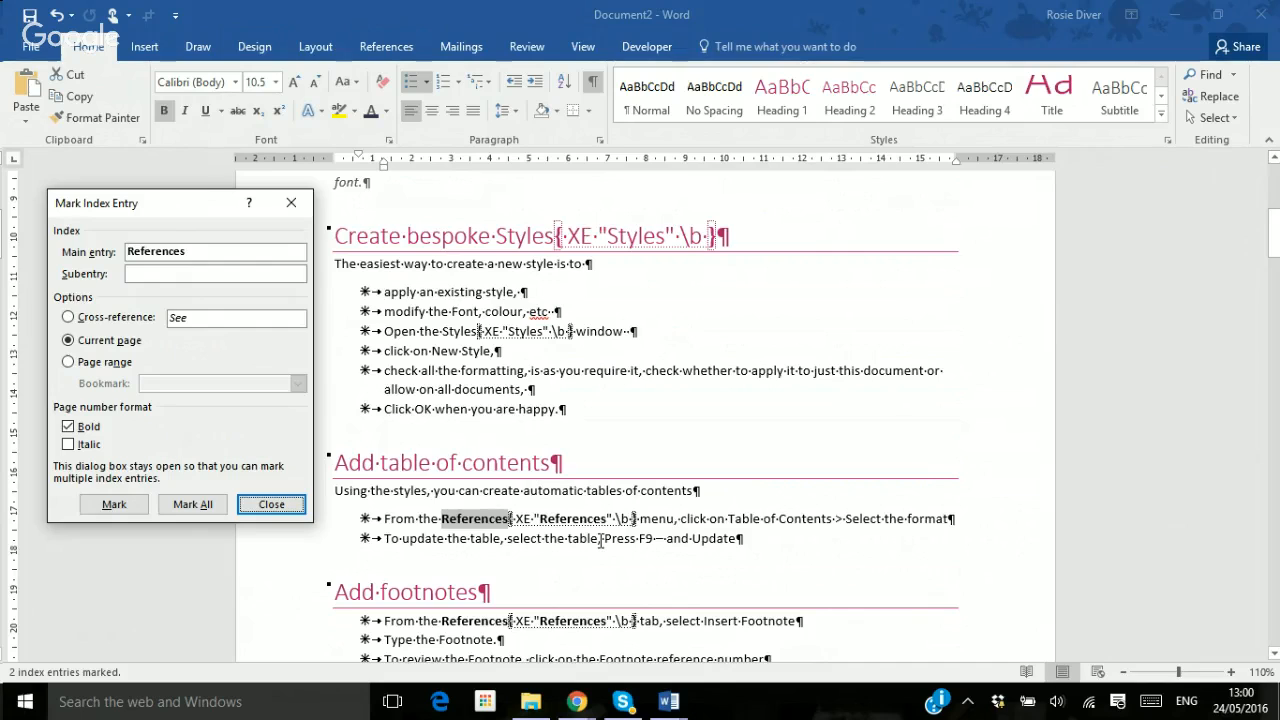
pyautogui.press('Escape')
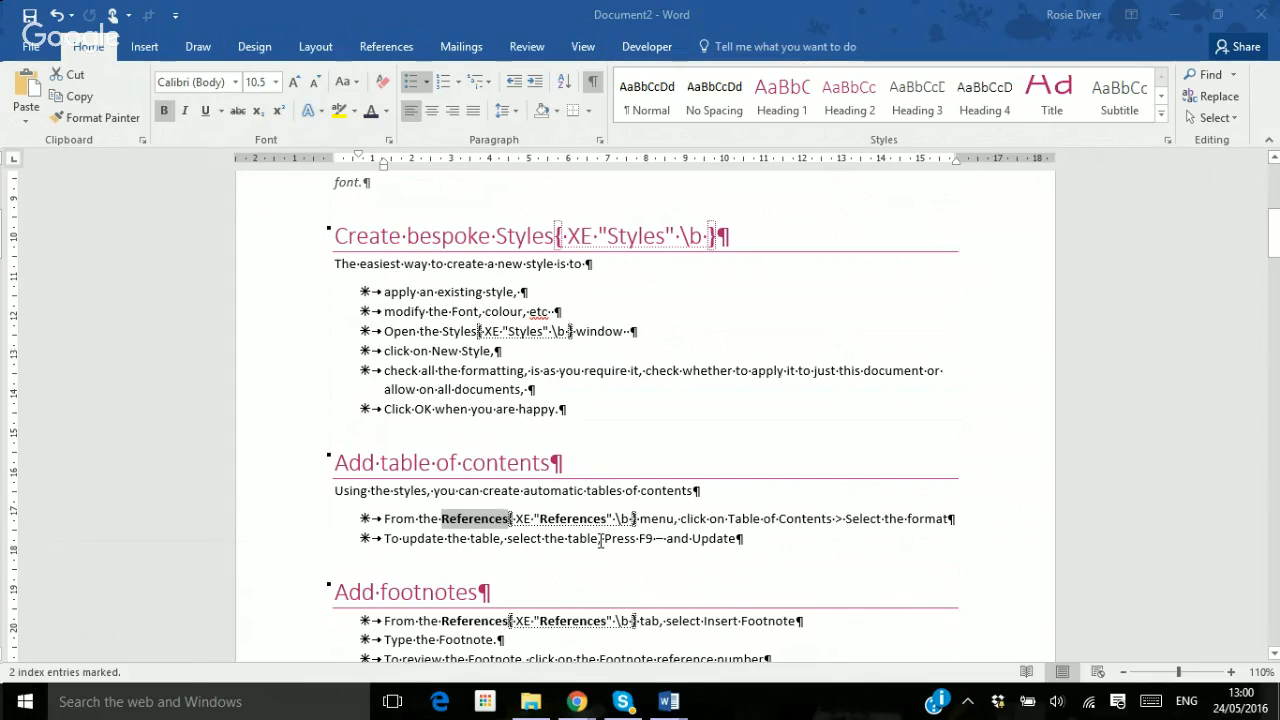
# Mark all occurrences of "Footnote" as an index entry, using the word in the Add footnotes section
pyautogui.scroll(-3, 600, 541)
pyautogui.hotkey('alt', 'shift', 'x')
pyautogui.moveTo(488, 486); pyautogui.dragTo(438, 486)
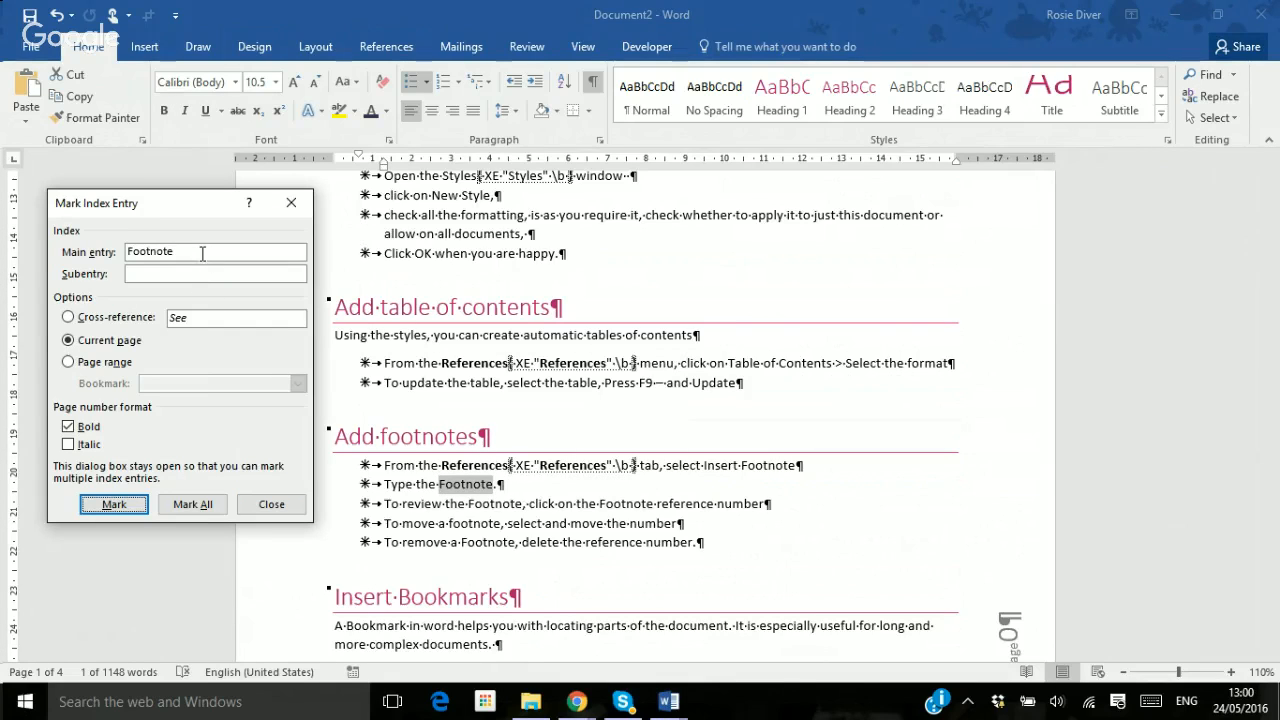
pyautogui.click(193, 504)
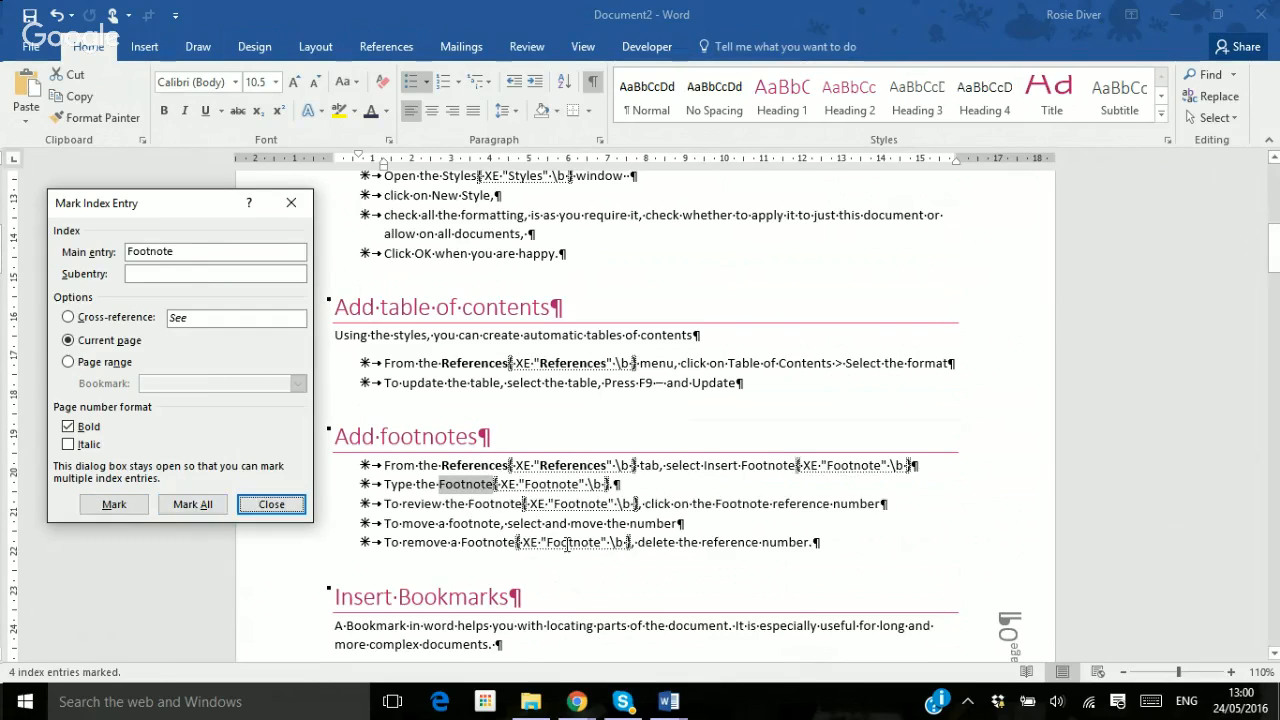
pyautogui.press('Escape')
# Mark all occurrences of "Bookmark" as an index entry, taking the text from the Insert Bookmarks heading
pyautogui.scroll(-2, 530, 520)
pyautogui.hotkey('alt', 'shift', 'x')
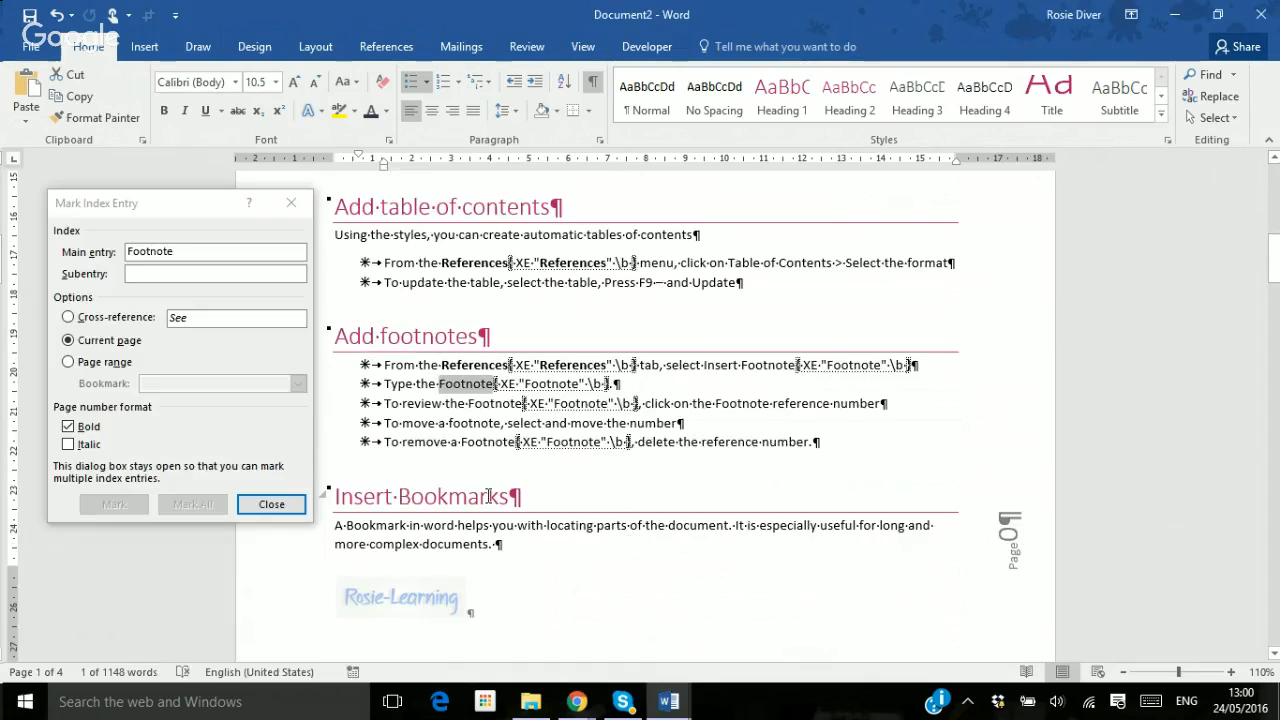
pyautogui.moveTo(500, 497); pyautogui.dragTo(396, 497)
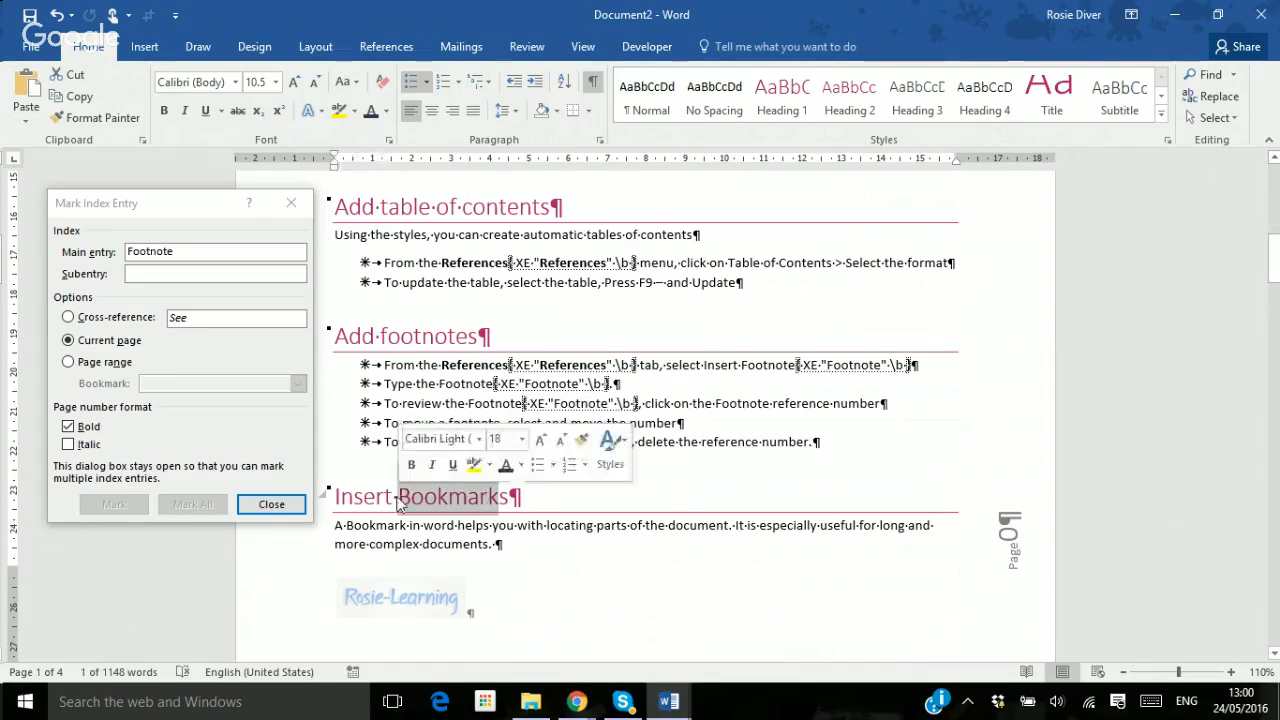
pyautogui.click(171, 252)
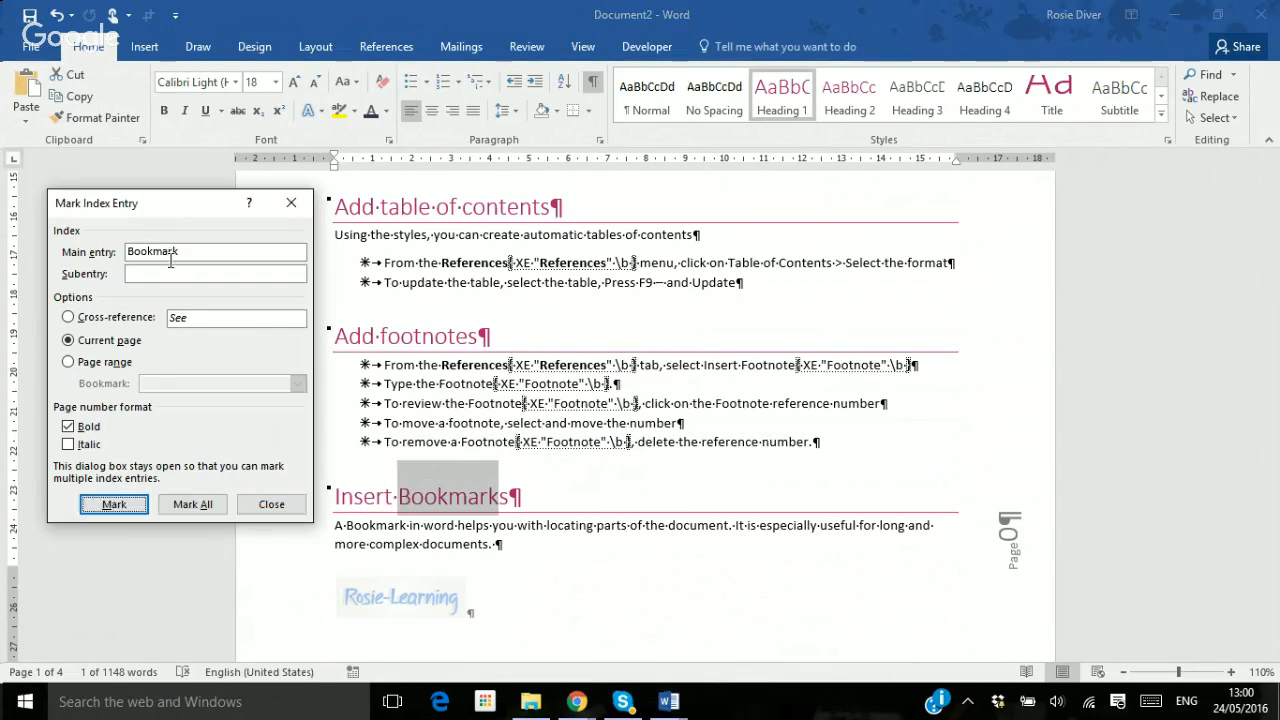
pyautogui.click(193, 505)
# Mark all occurrences of "Target Frame" as an index entry, using the phrase in the Insert links section
pyautogui.click(516, 574)
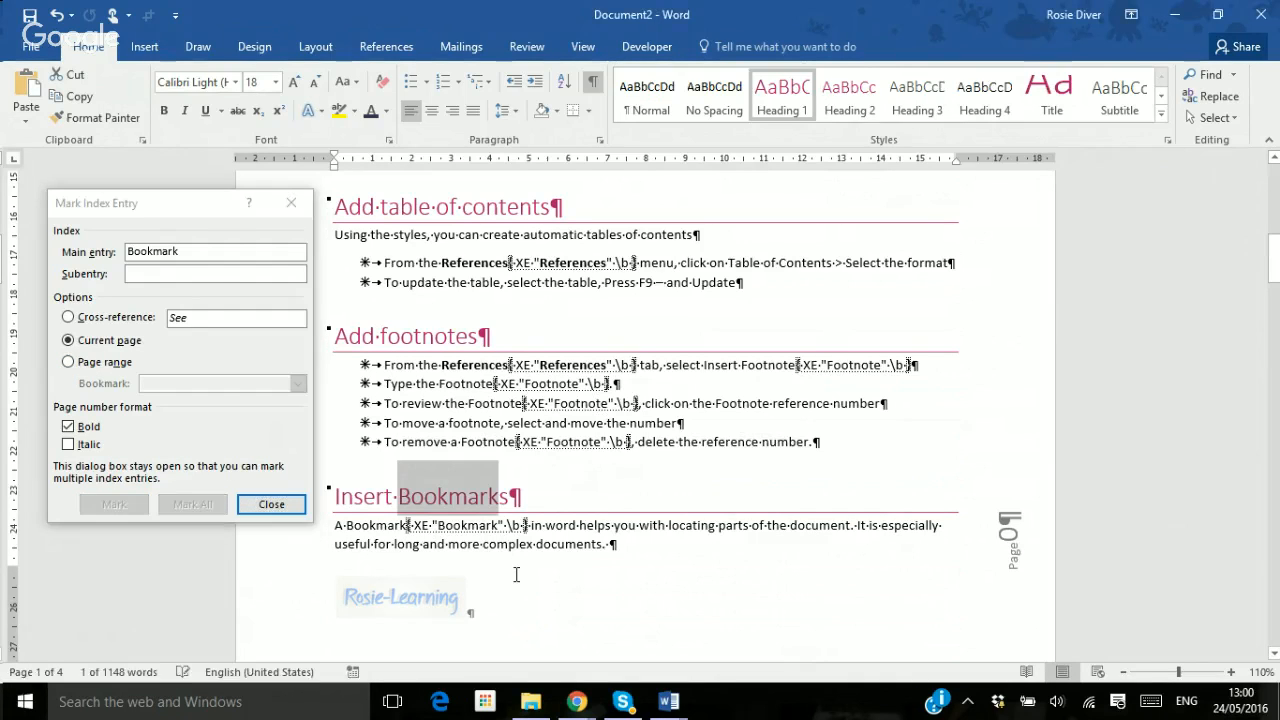
pyautogui.scroll(-10, 480, 480)
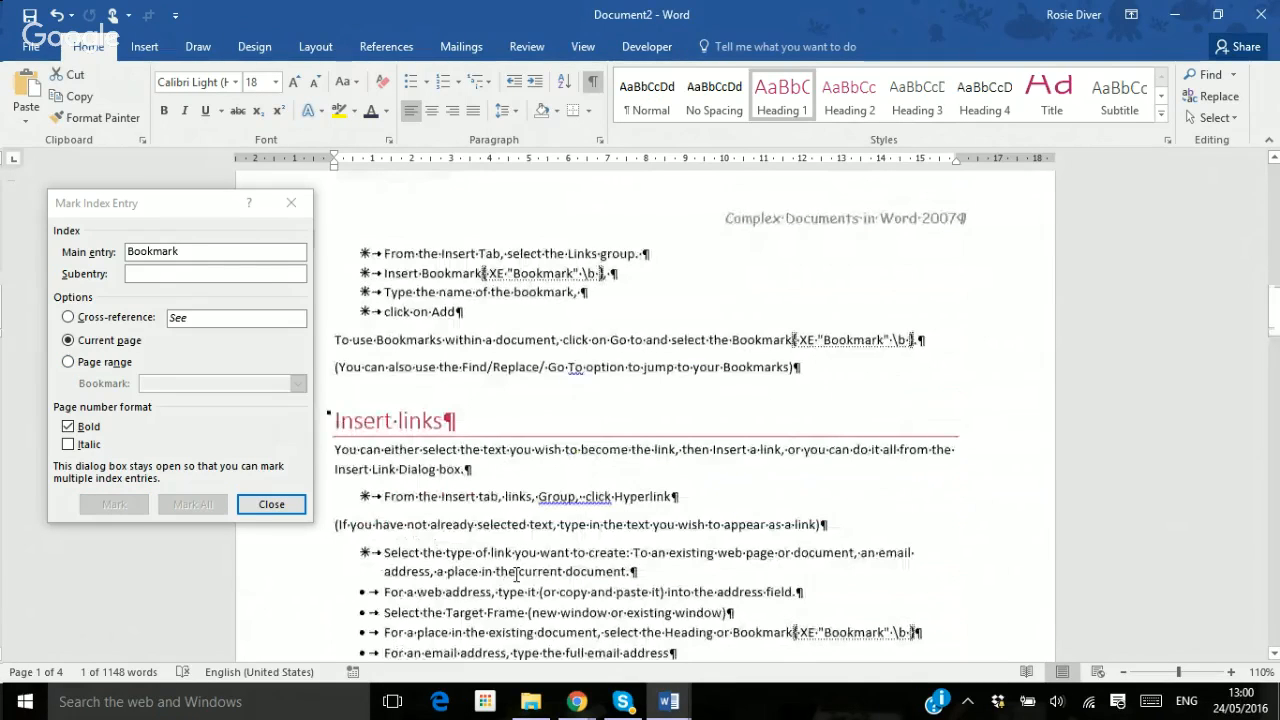
pyautogui.scroll(-2, 430, 420)
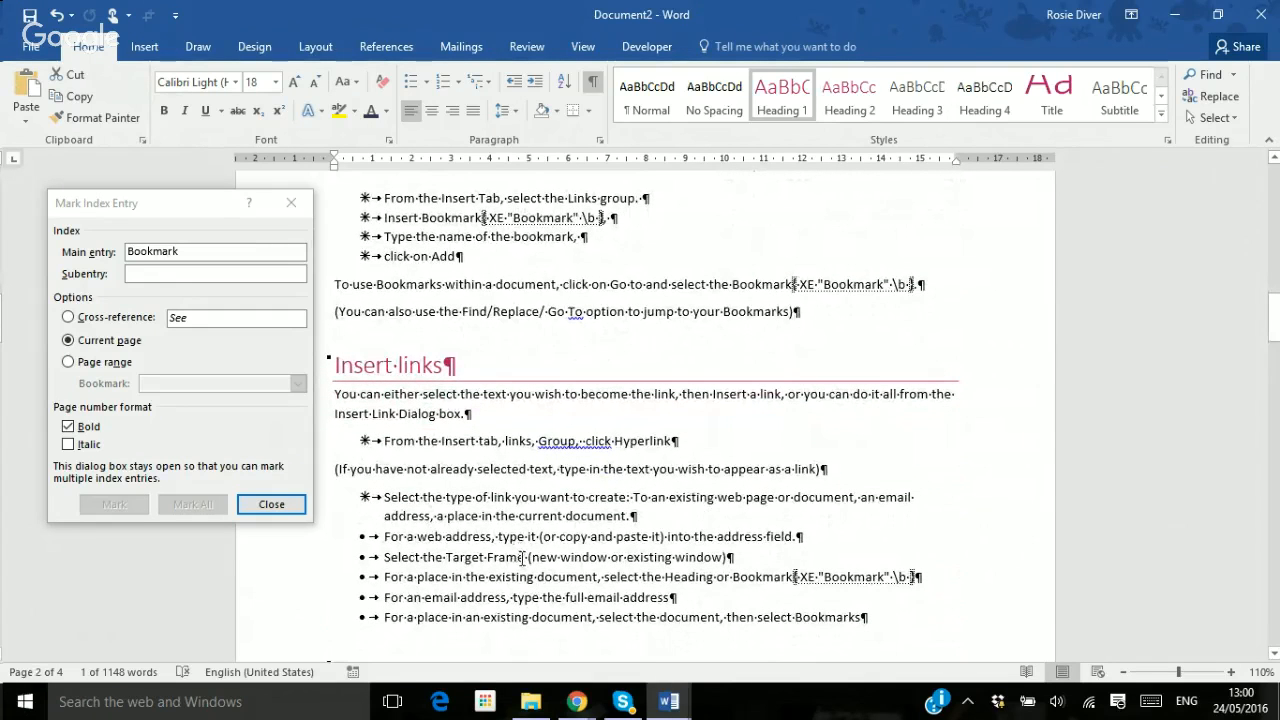
pyautogui.moveTo(524, 557); pyautogui.dragTo(446, 557)
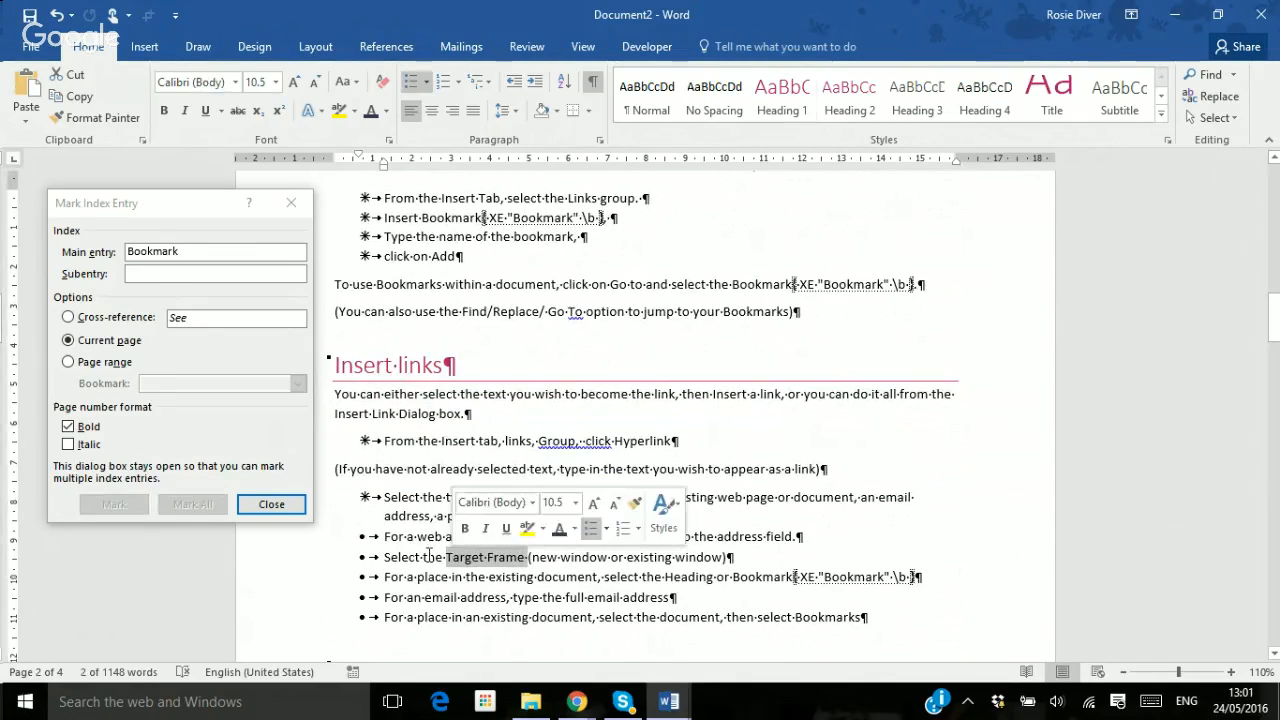
pyautogui.click(199, 257)
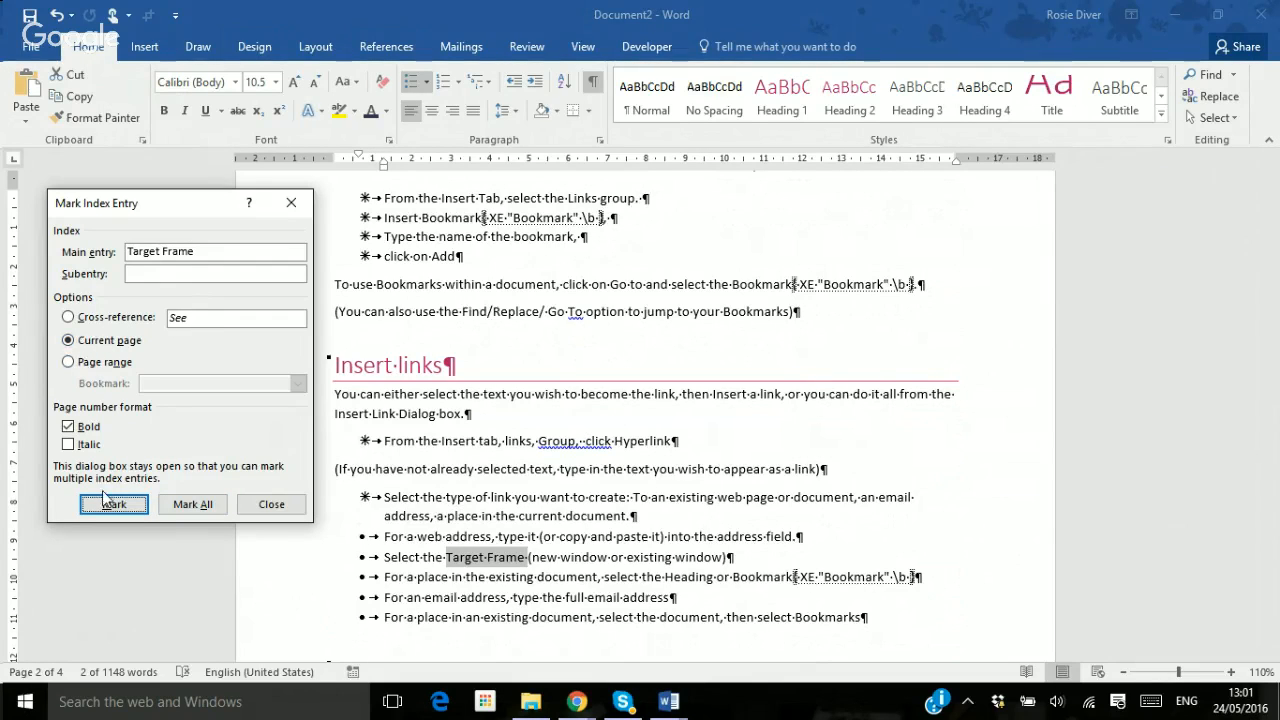
pyautogui.click(192, 504)
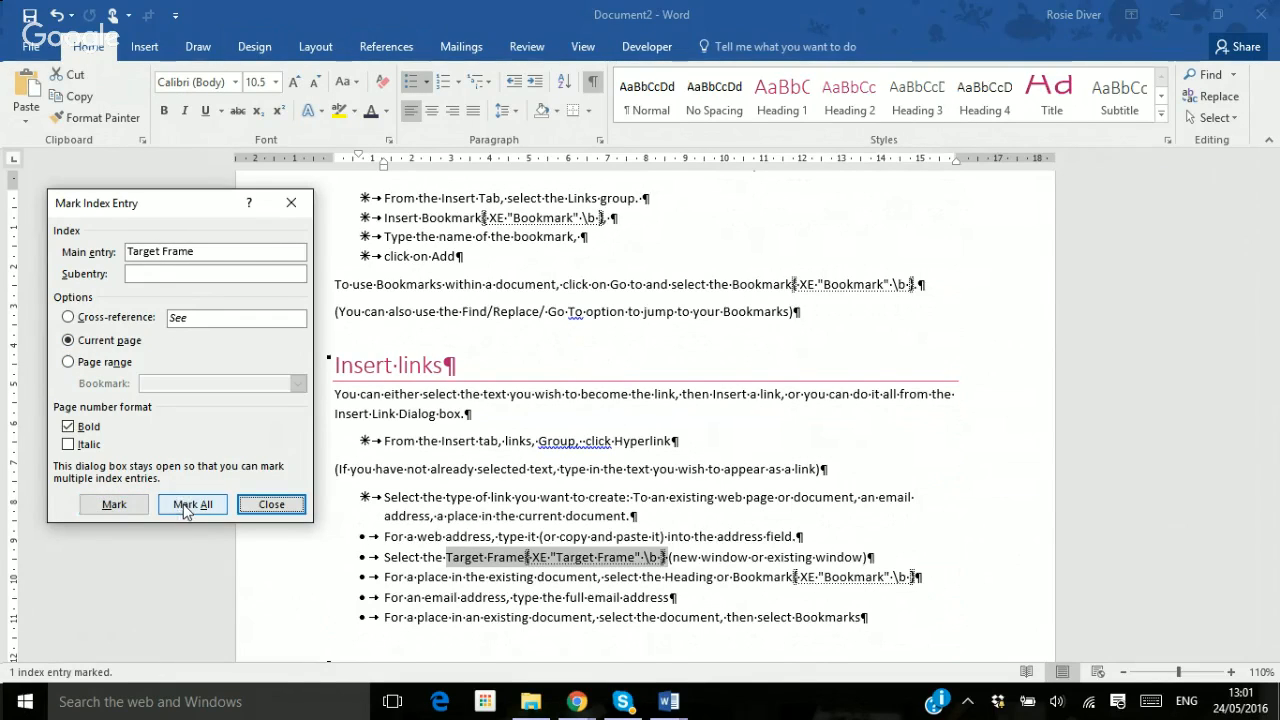
# Mark all occurrences of "Change" as an index entry, taking the text from the accept changes line under Track changes
pyautogui.click(541, 580)
pyautogui.scroll(-10, 541, 580)
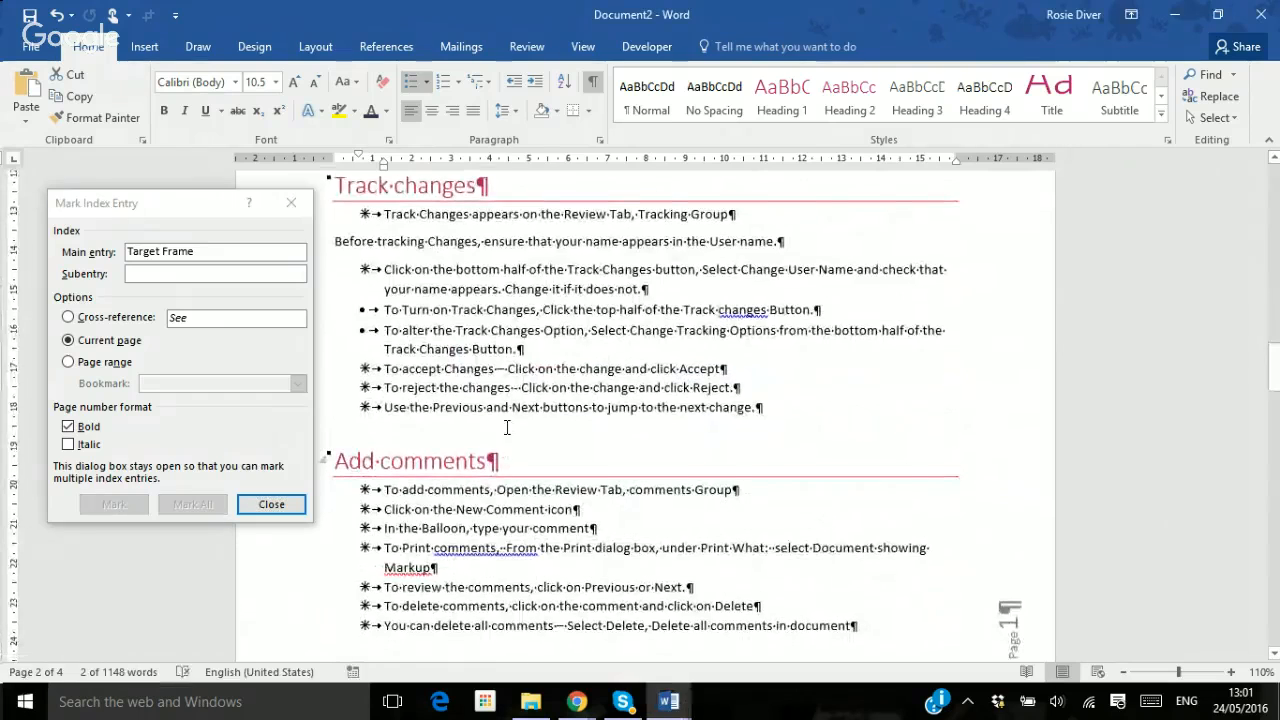
pyautogui.moveTo(488, 368); pyautogui.dragTo(443, 368)
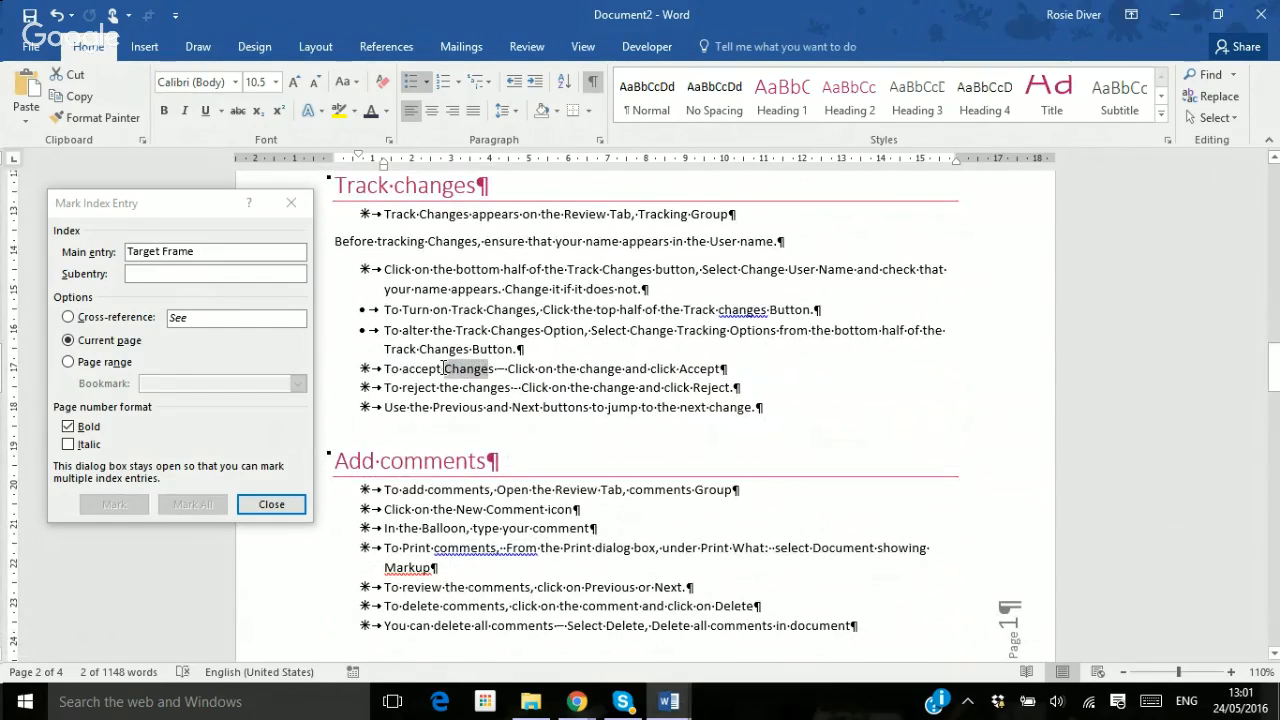
pyautogui.click(222, 255)
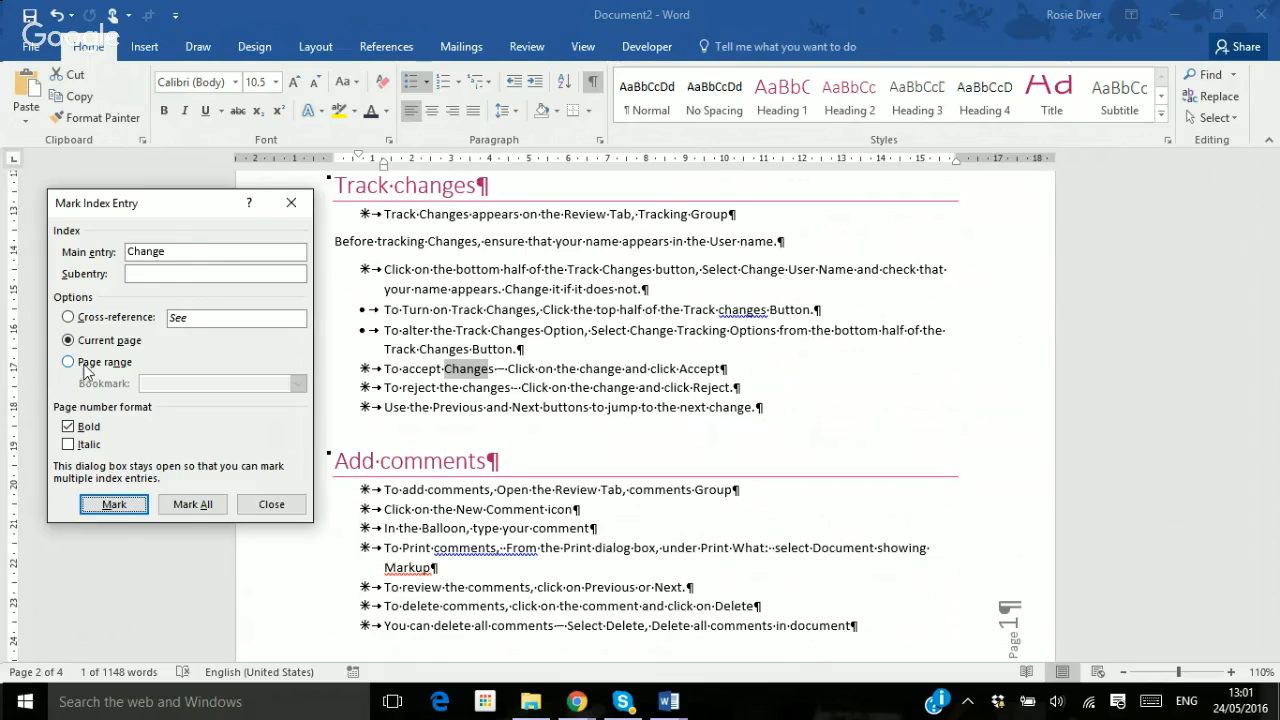
pyautogui.click(190, 505)
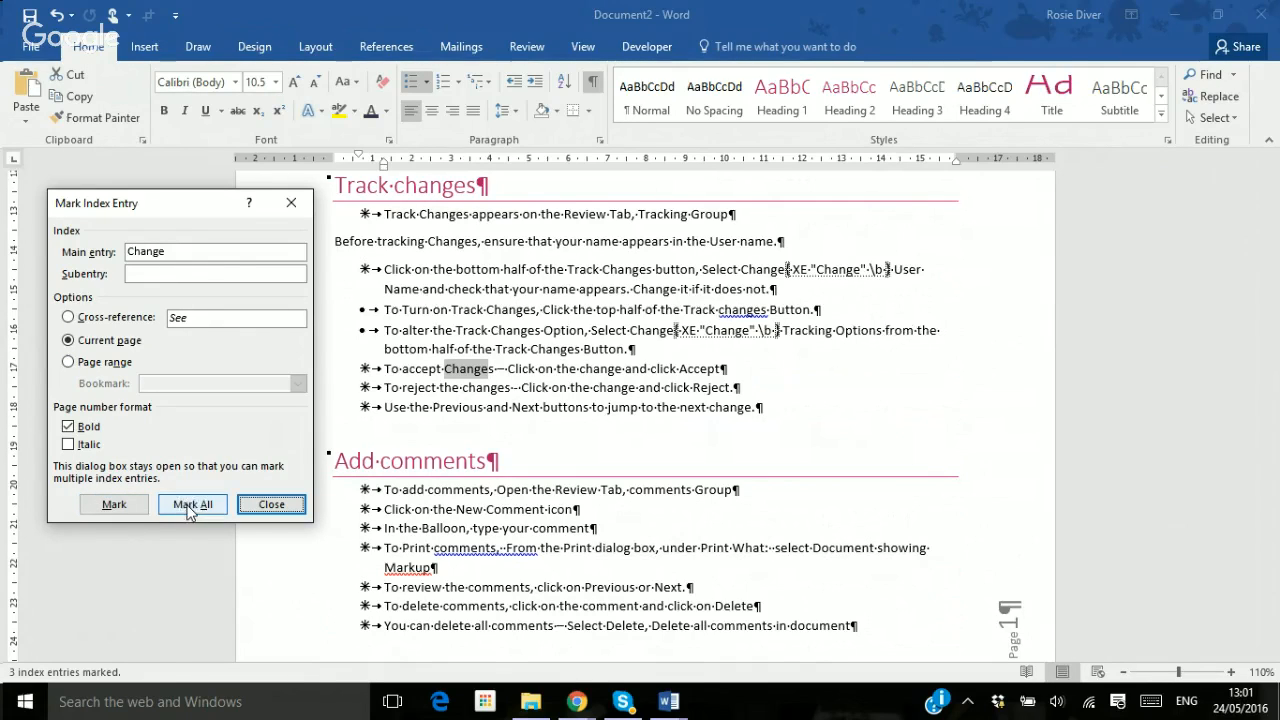
# Mark all occurrences of "Comment" as an index entry, taking the word from the New Comment icon line under Add comments
pyautogui.click(488, 490)
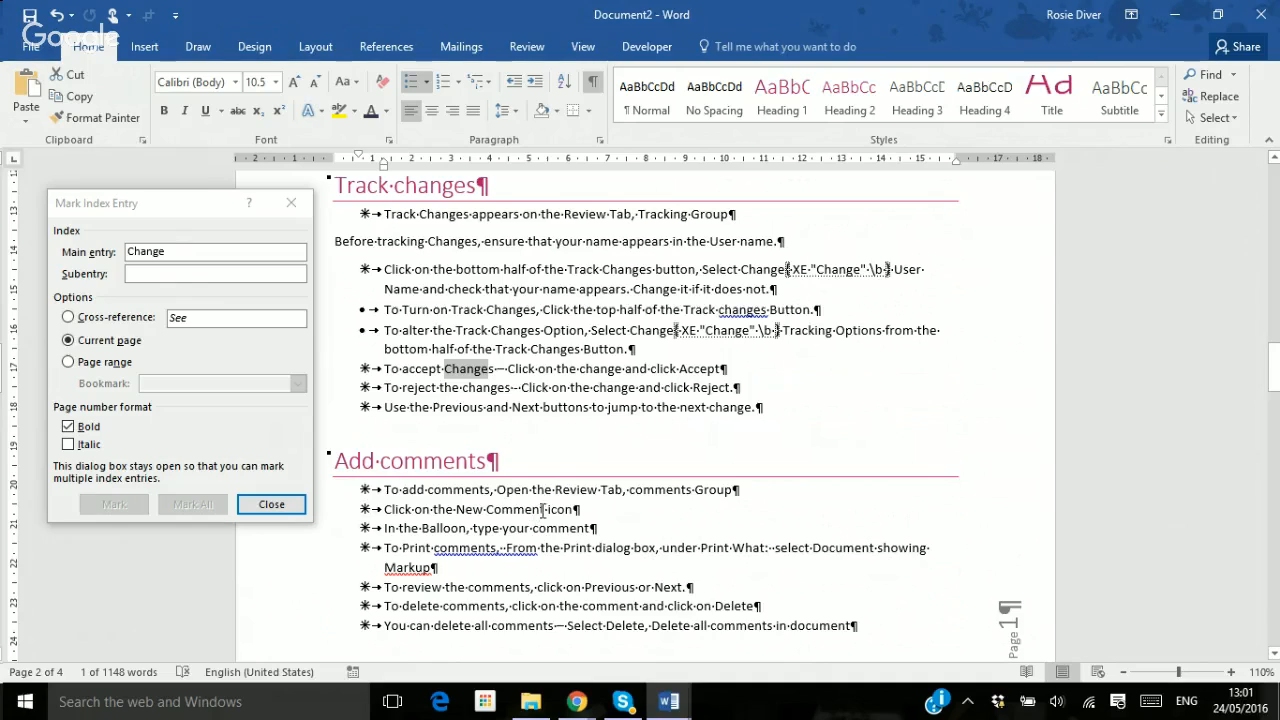
pyautogui.moveTo(544, 509); pyautogui.dragTo(485, 509)
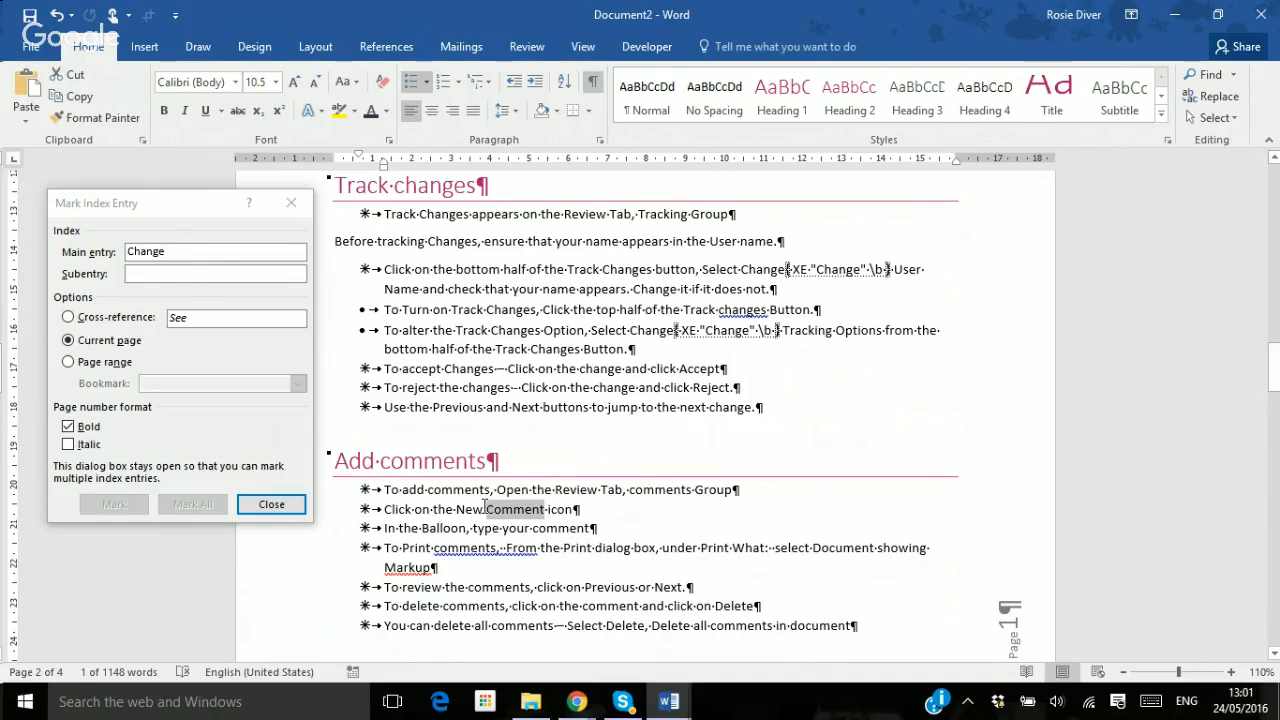
pyautogui.click(187, 252)
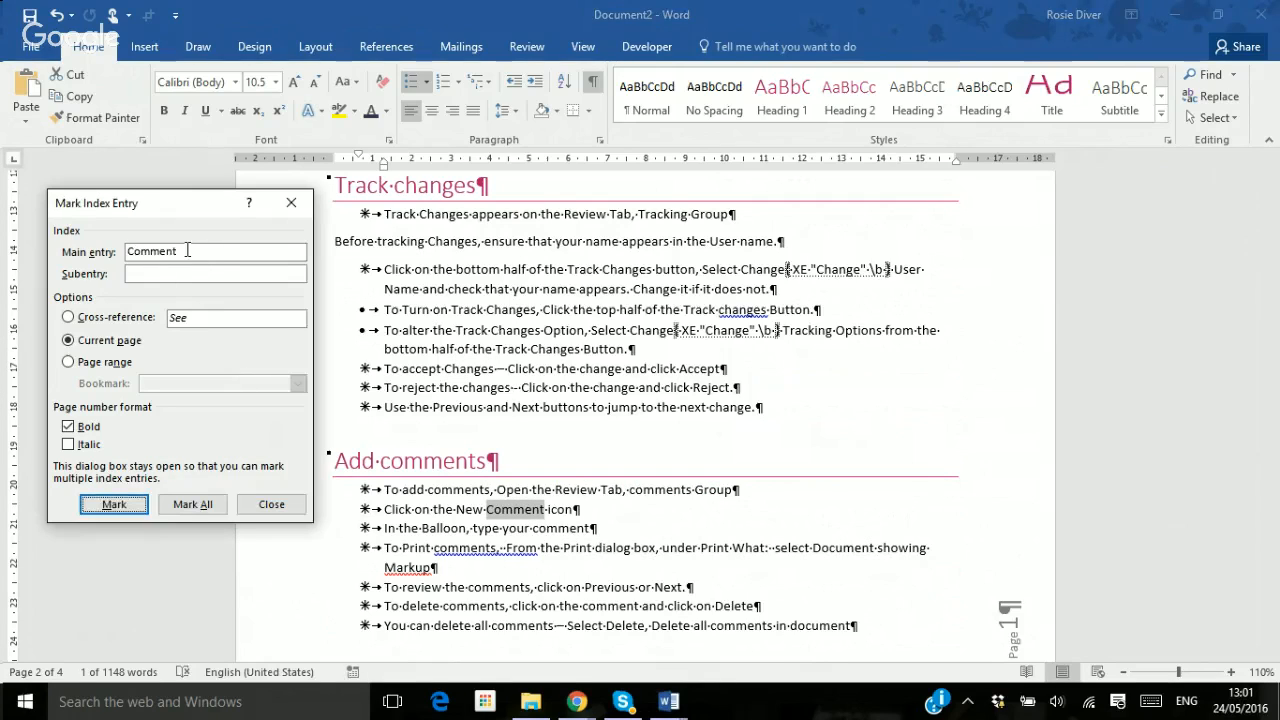
pyautogui.click(194, 507)
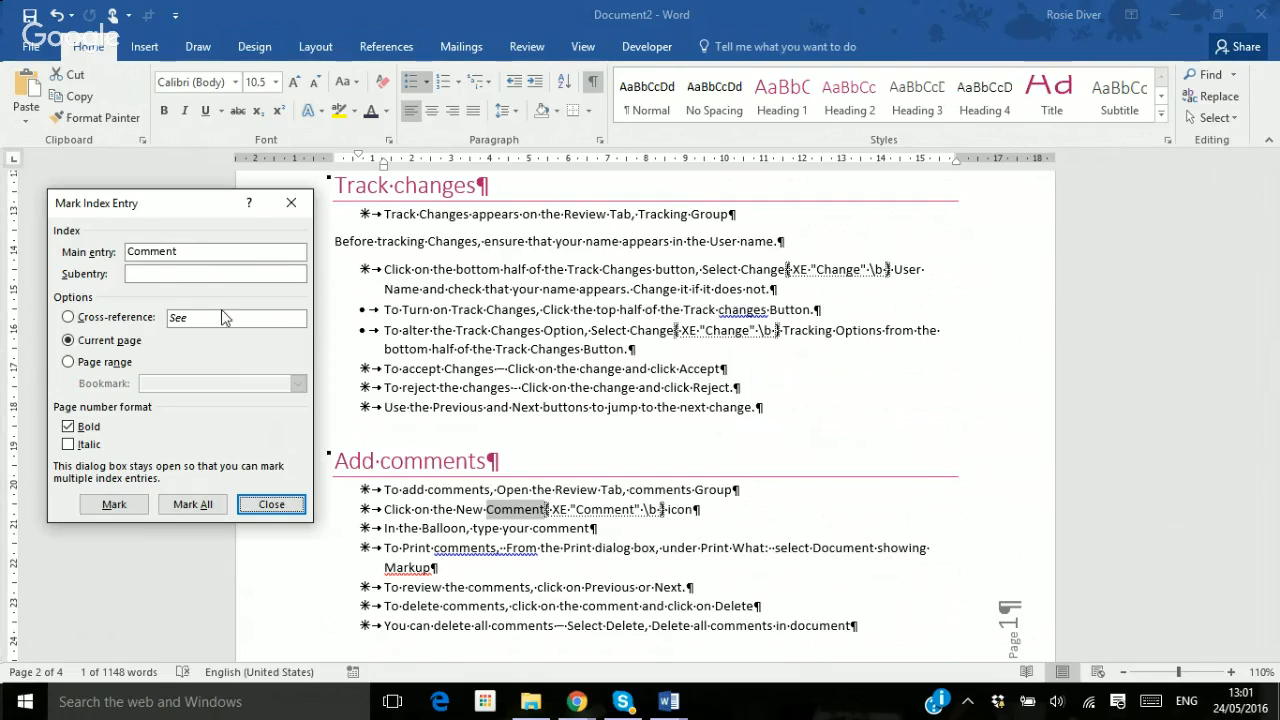
# Try to mark all occurrences with the main entry changed to "Comments" while the word Comment remains selected
pyautogui.click(182, 251)
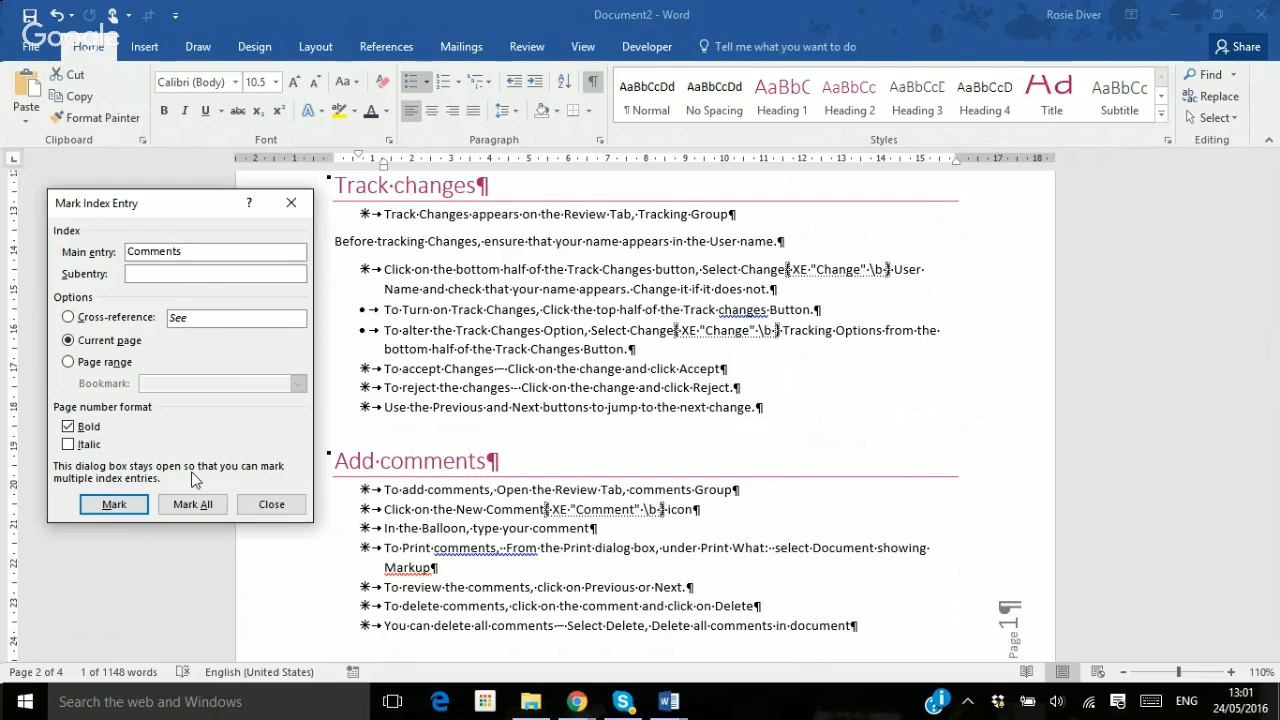
pyautogui.click(195, 508)
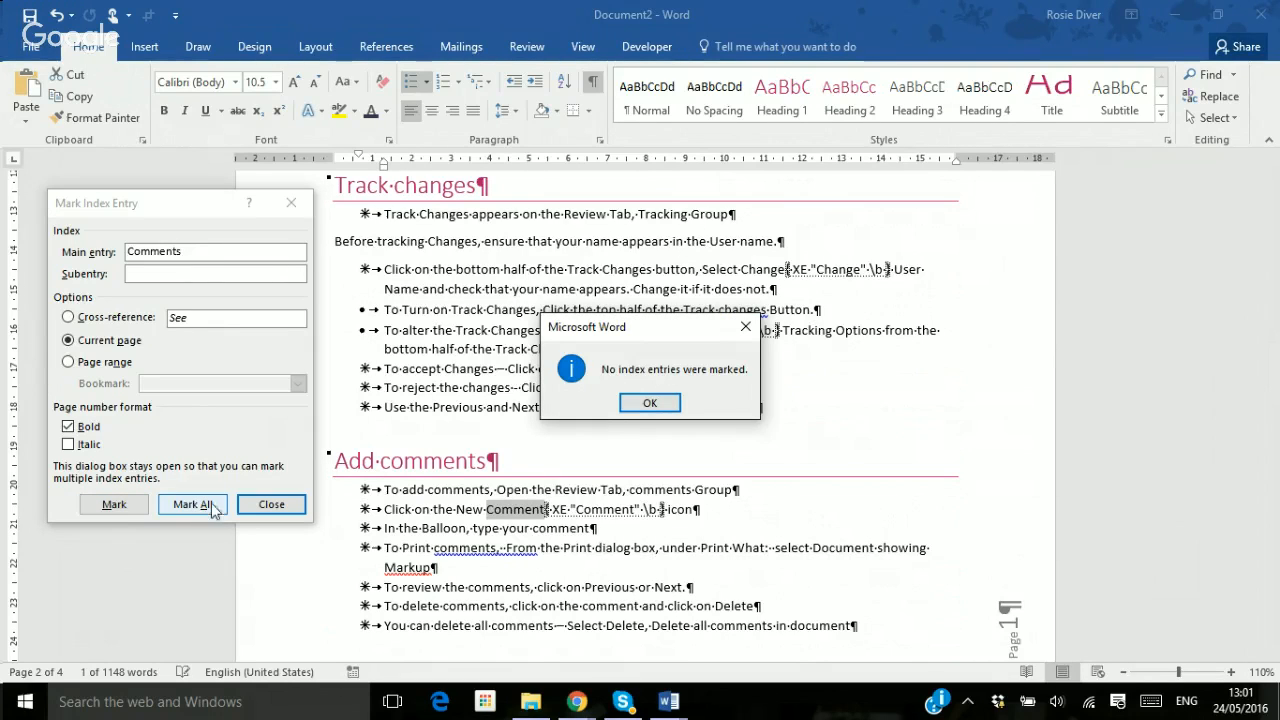
pyautogui.click(647, 405)
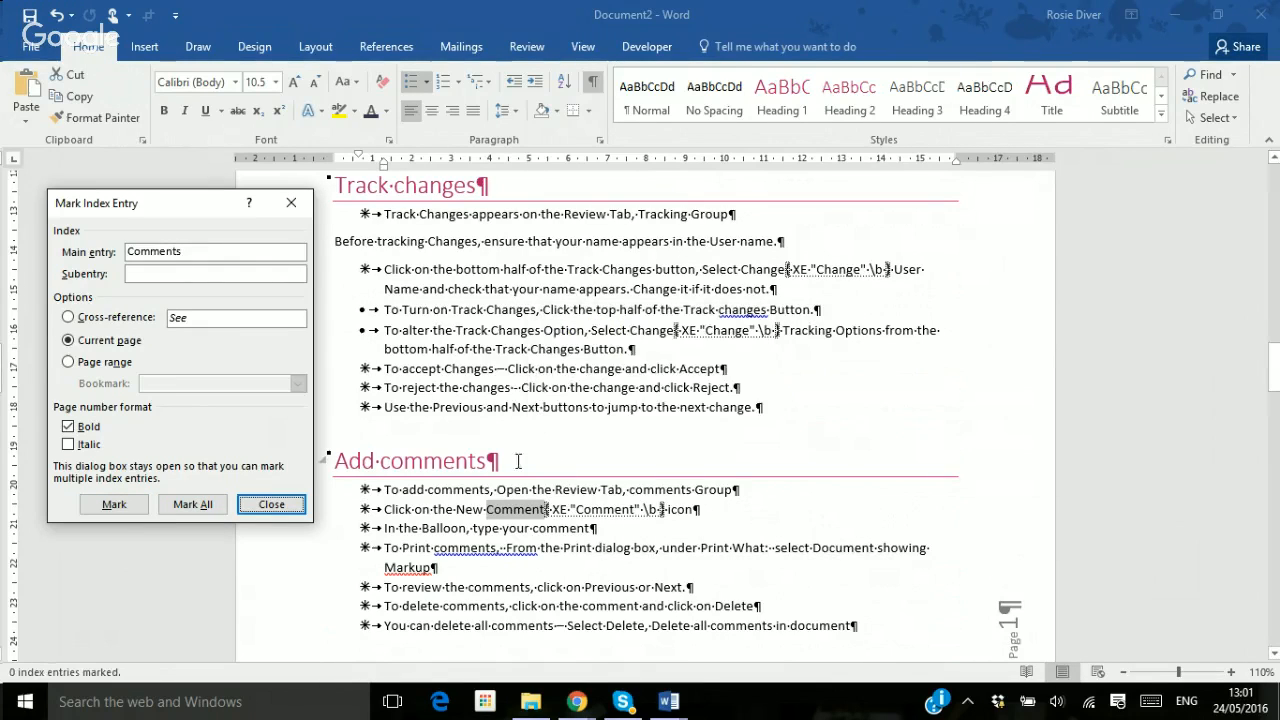
# Mark all occurrences of "comments" as an index entry, taking the word from the Add comments heading
pyautogui.click(467, 462)
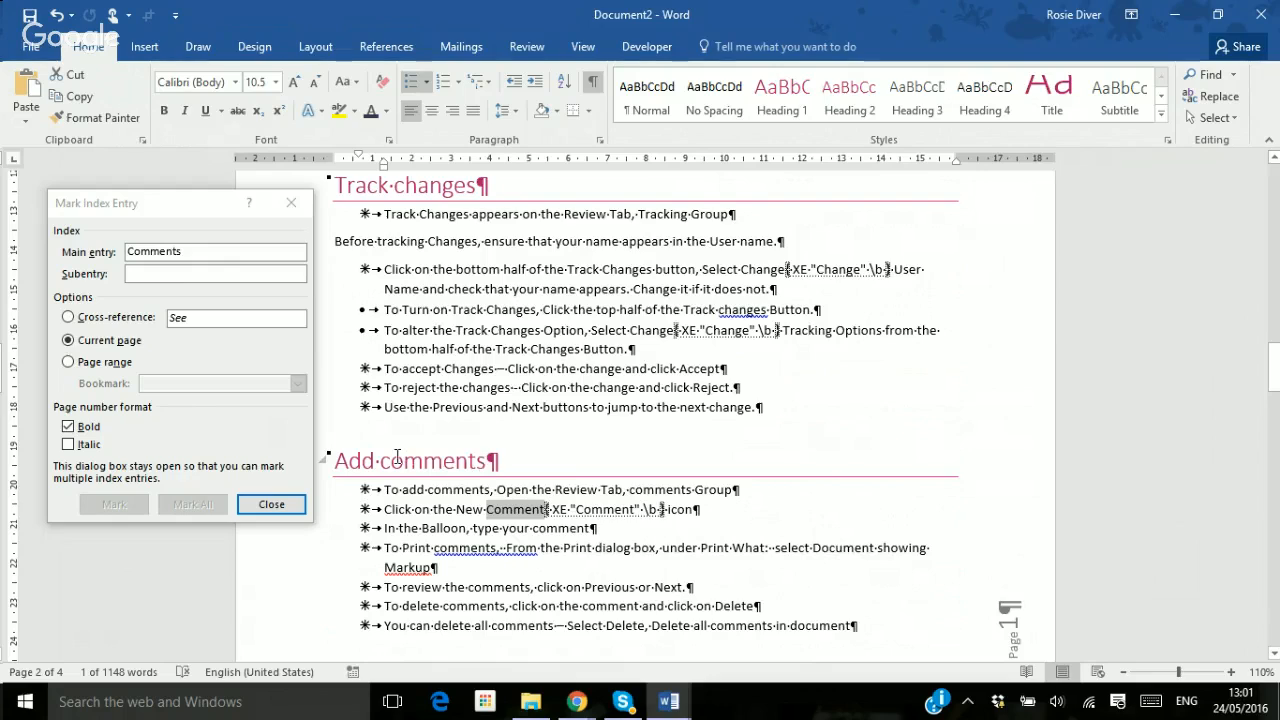
pyautogui.moveTo(486, 462); pyautogui.dragTo(379, 461)
pyautogui.click(203, 265)
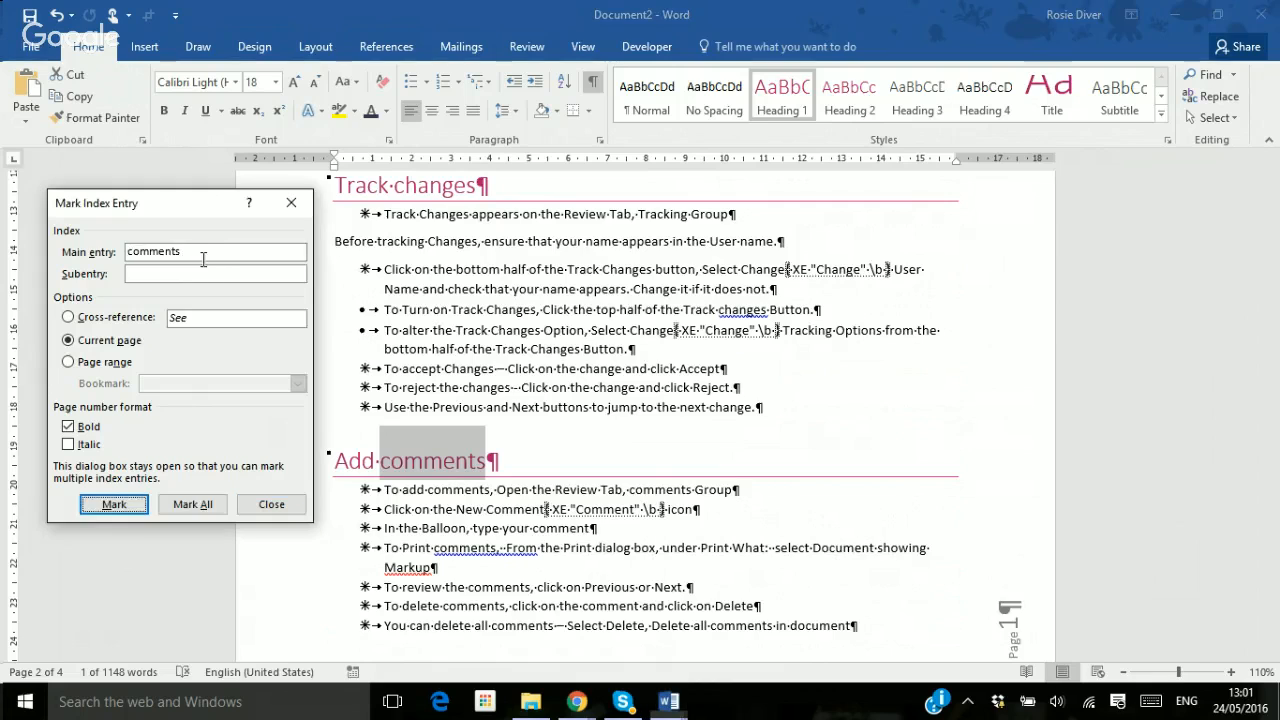
pyautogui.click(195, 508)
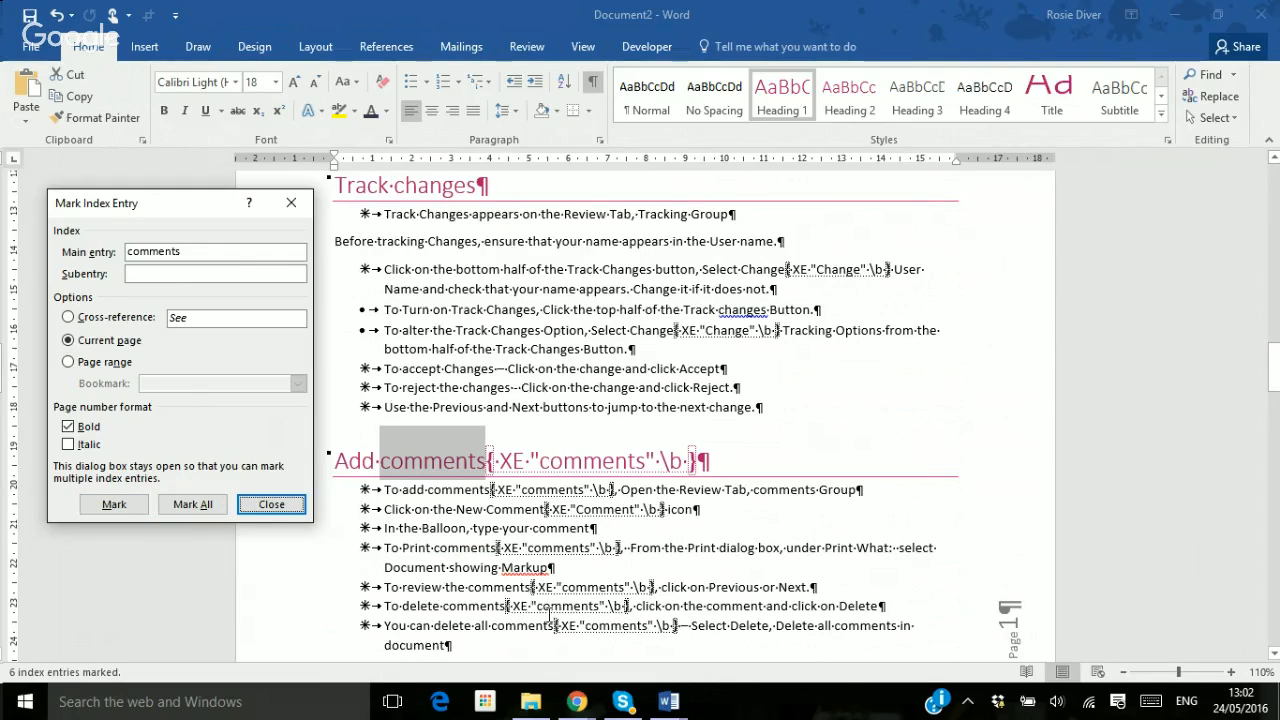
# Finish marking entries, place the cursor on the blank line below the Index heading and hide the formatting marks
pyautogui.click(549, 612)
pyautogui.scroll(-5, 549, 612)
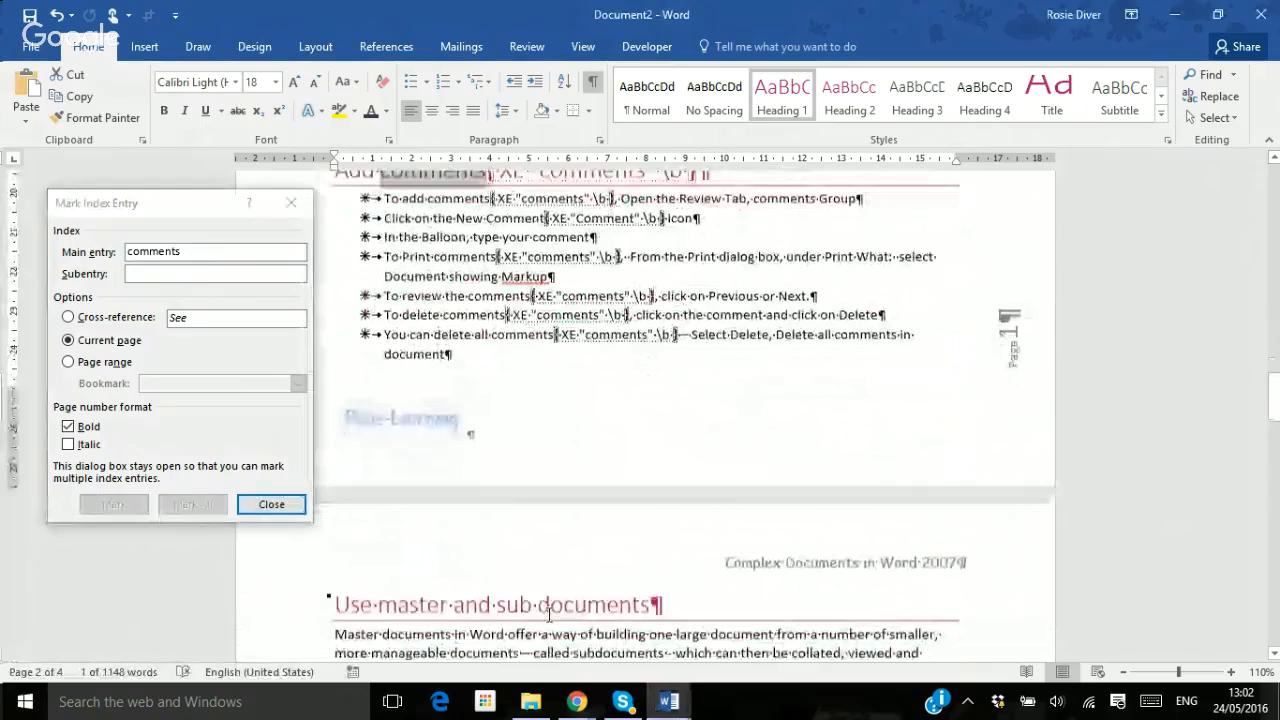
pyautogui.scroll(-10, 549, 612)
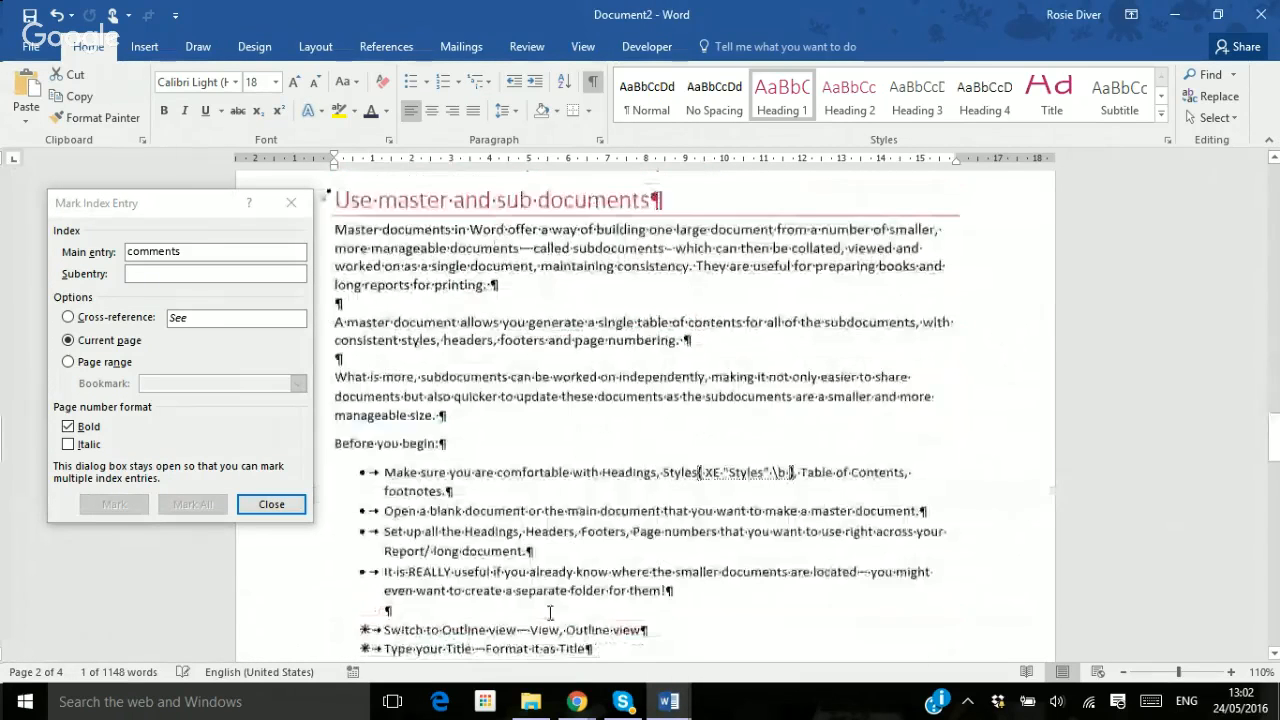
pyautogui.scroll(-2, 550, 613)
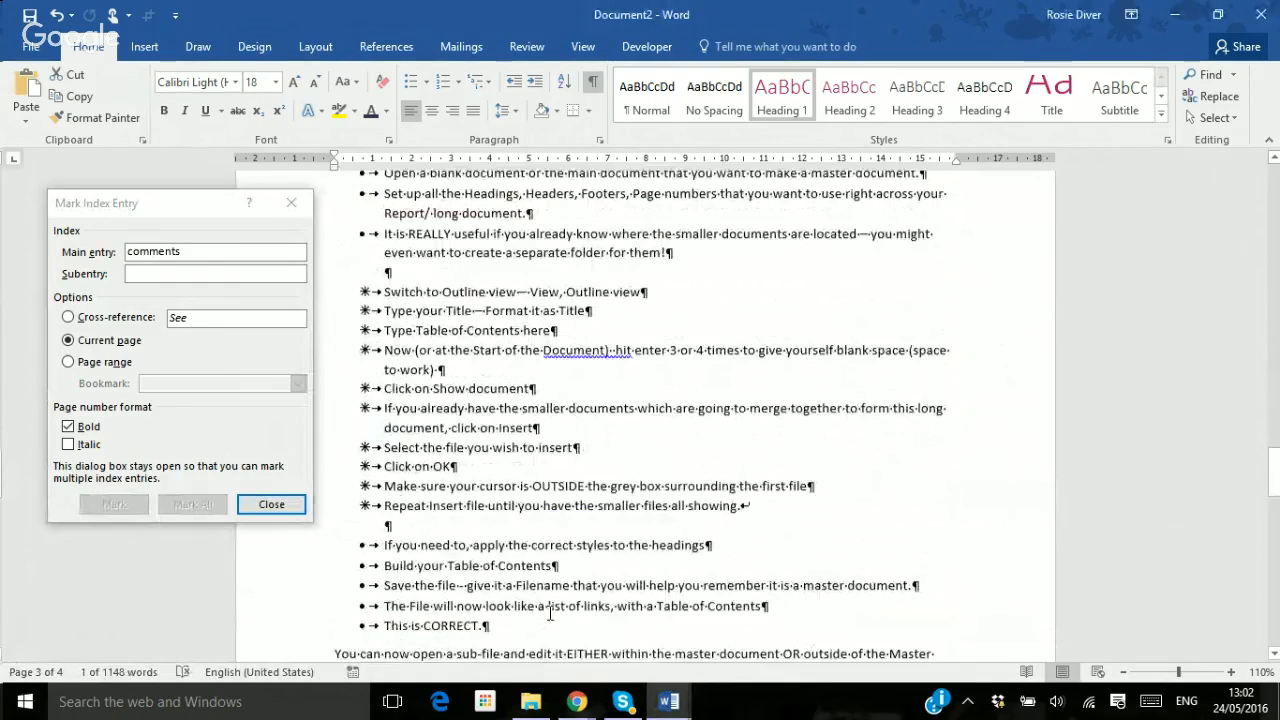
pyautogui.scroll(-10, 549, 612)
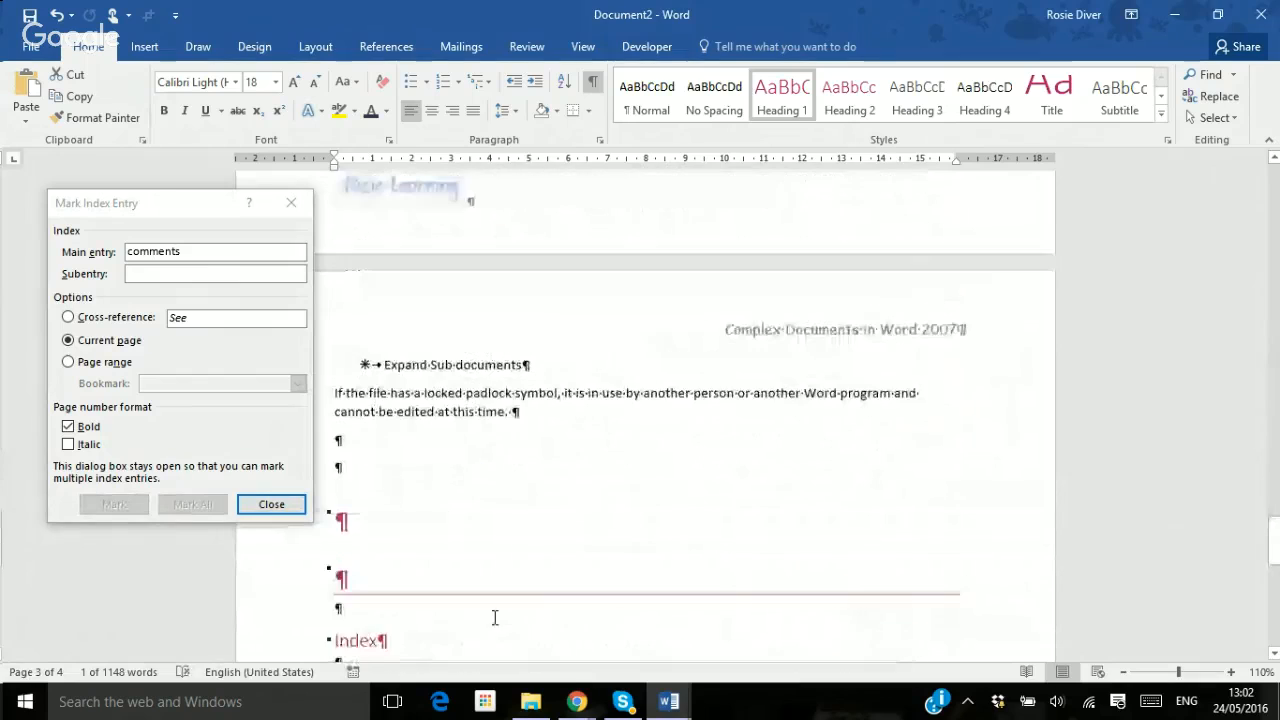
pyautogui.click(279, 507)
pyautogui.scroll(-4, 543, 620)
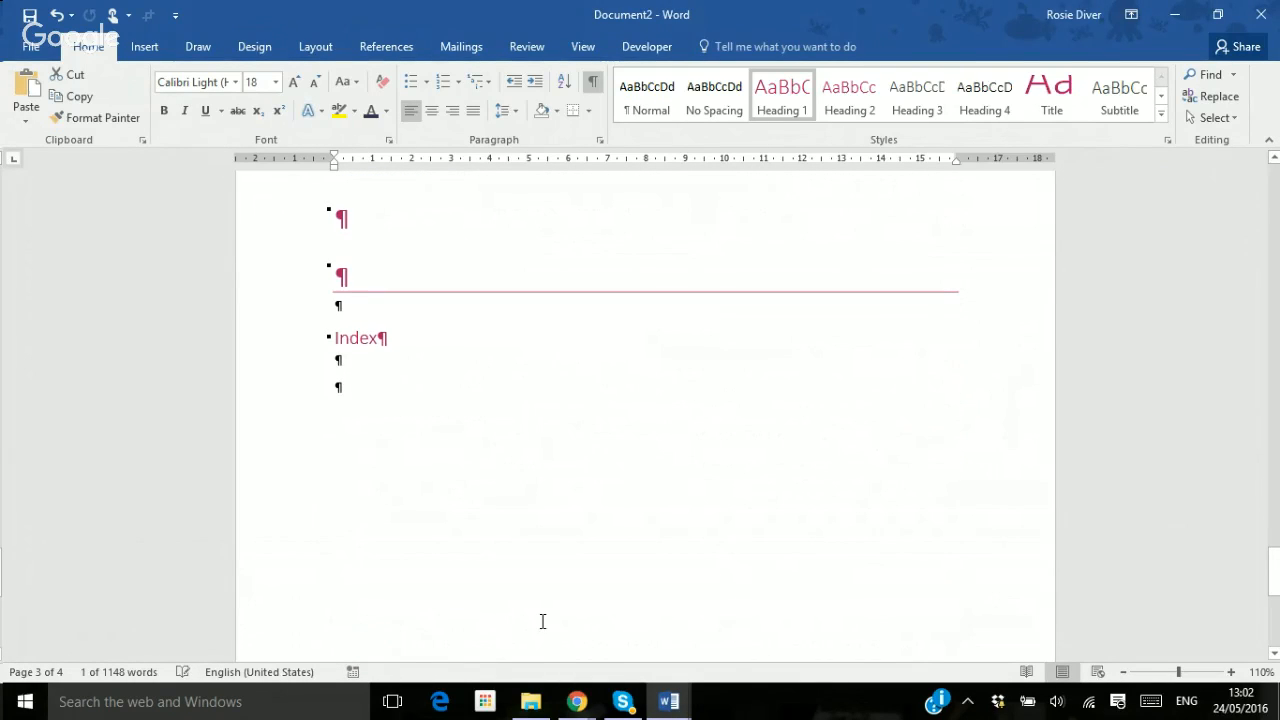
pyautogui.click(333, 365)
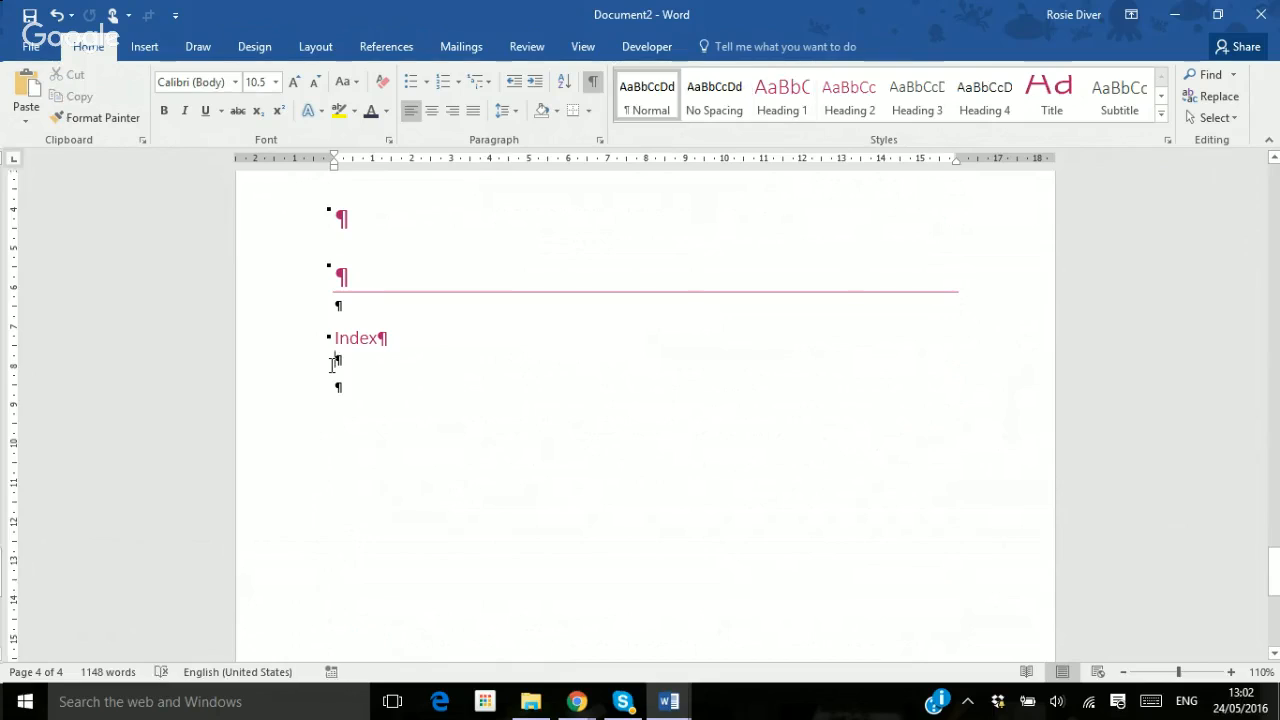
pyautogui.click(591, 88)
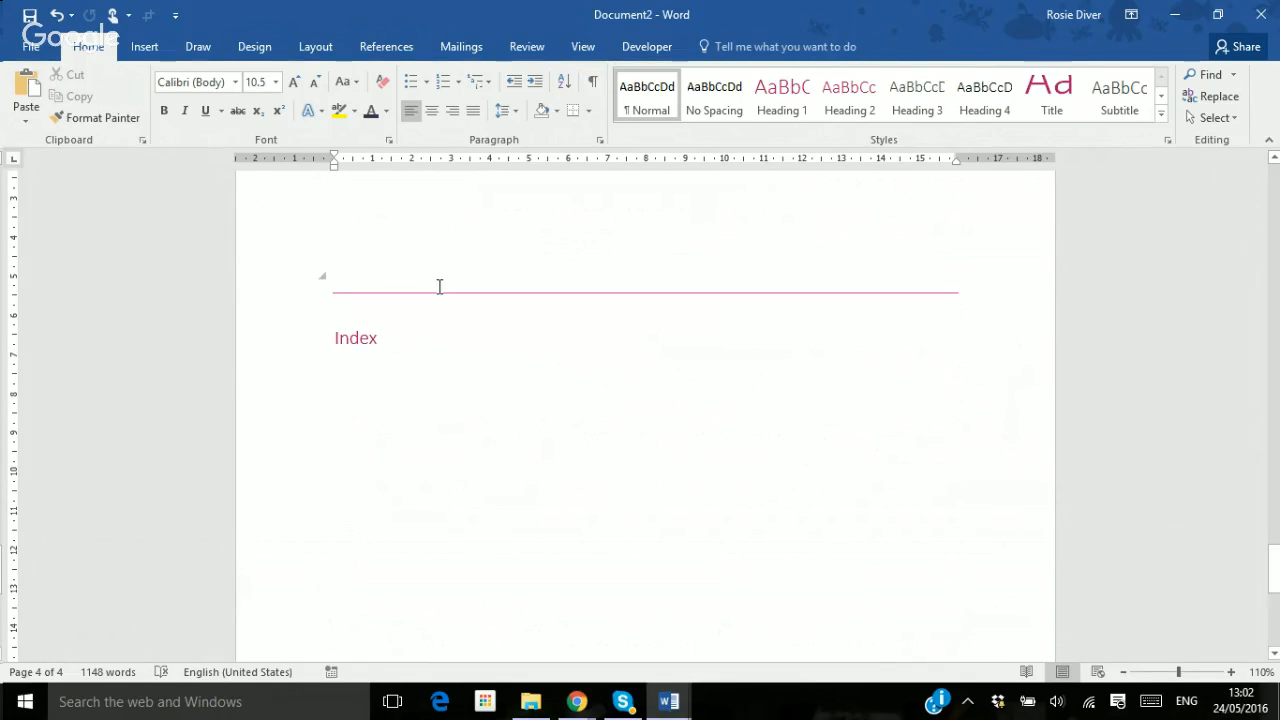
# Insert an index in the Fancy format with two columns below the Index heading
pyautogui.click(388, 47)
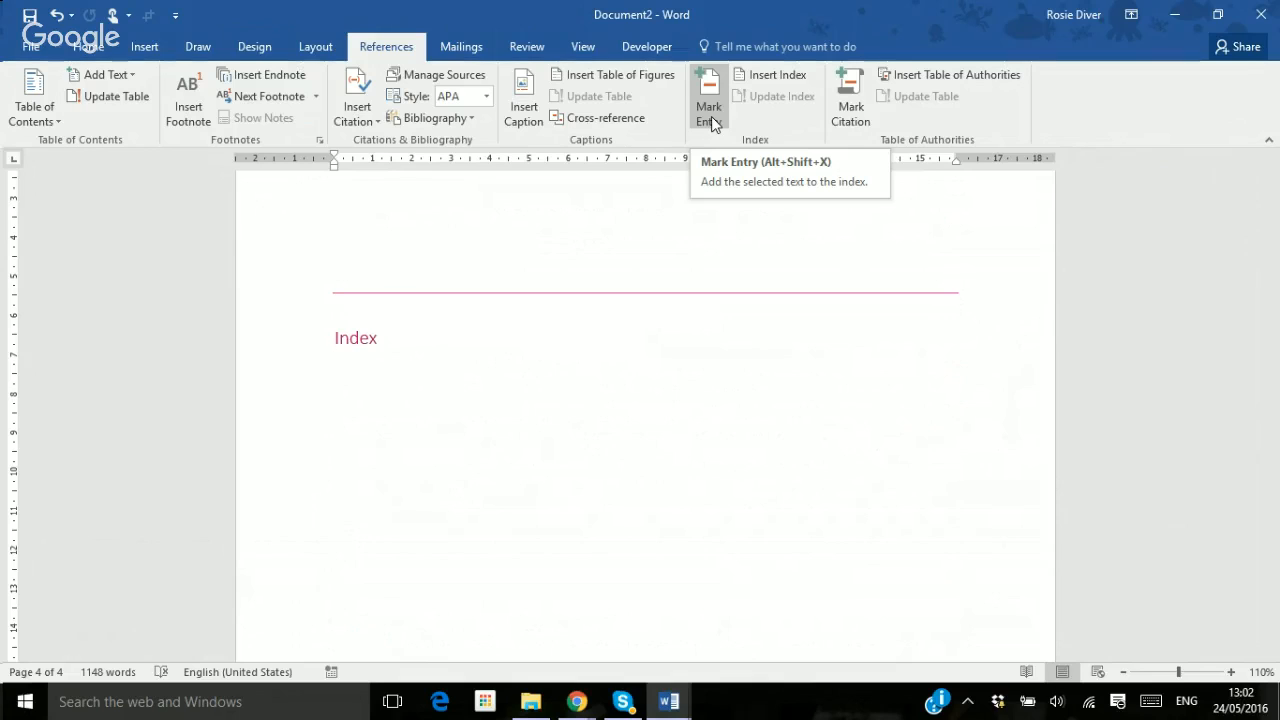
pyautogui.click(763, 75)
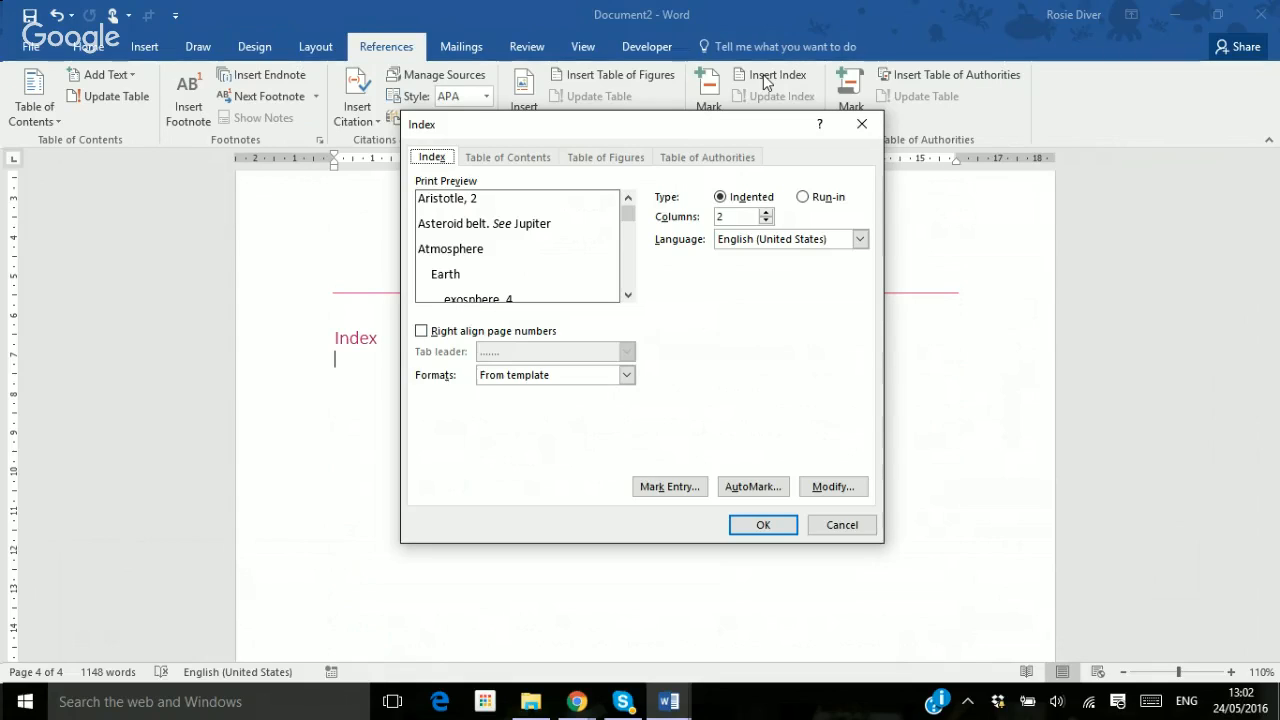
pyautogui.click(421, 333)
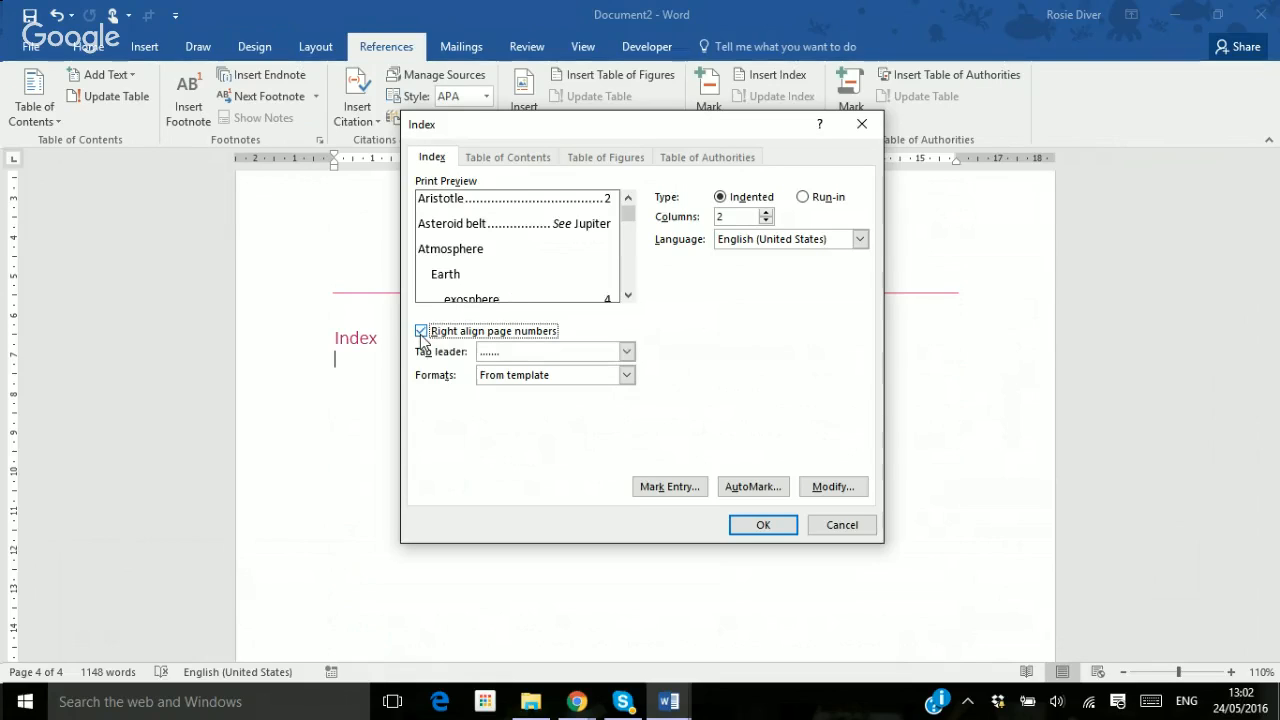
pyautogui.click(627, 375)
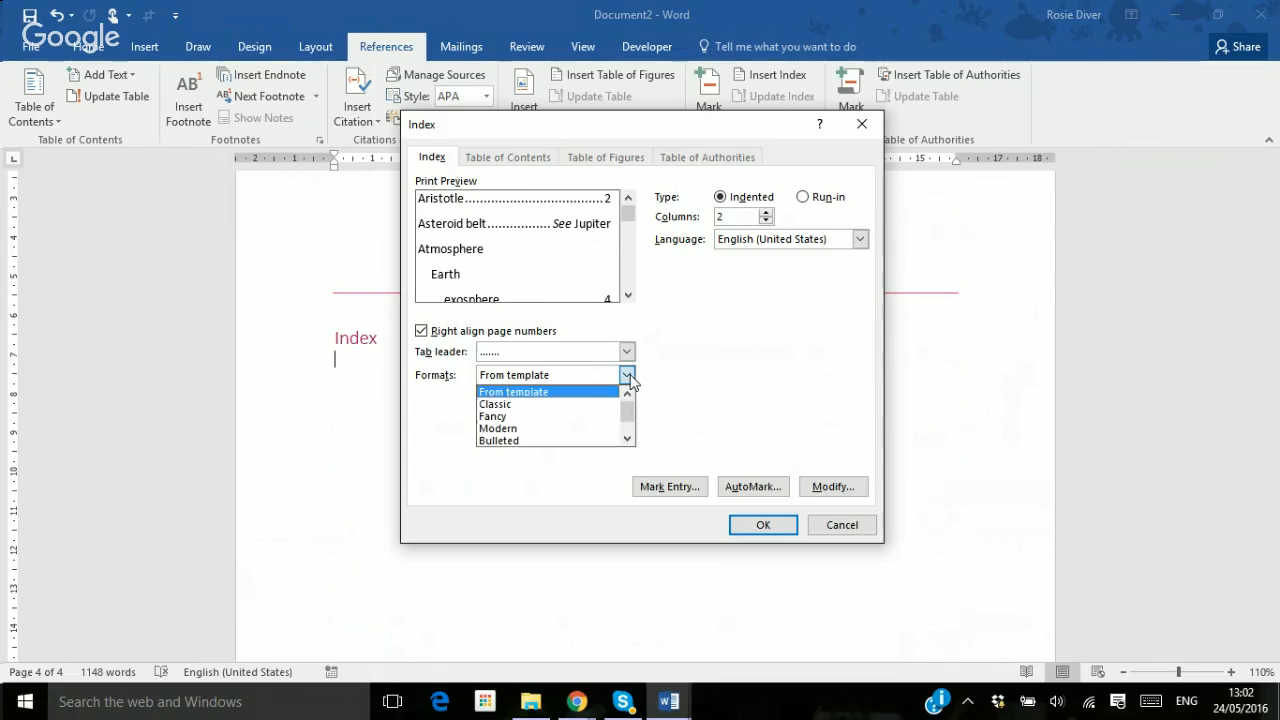
pyautogui.click(583, 421)
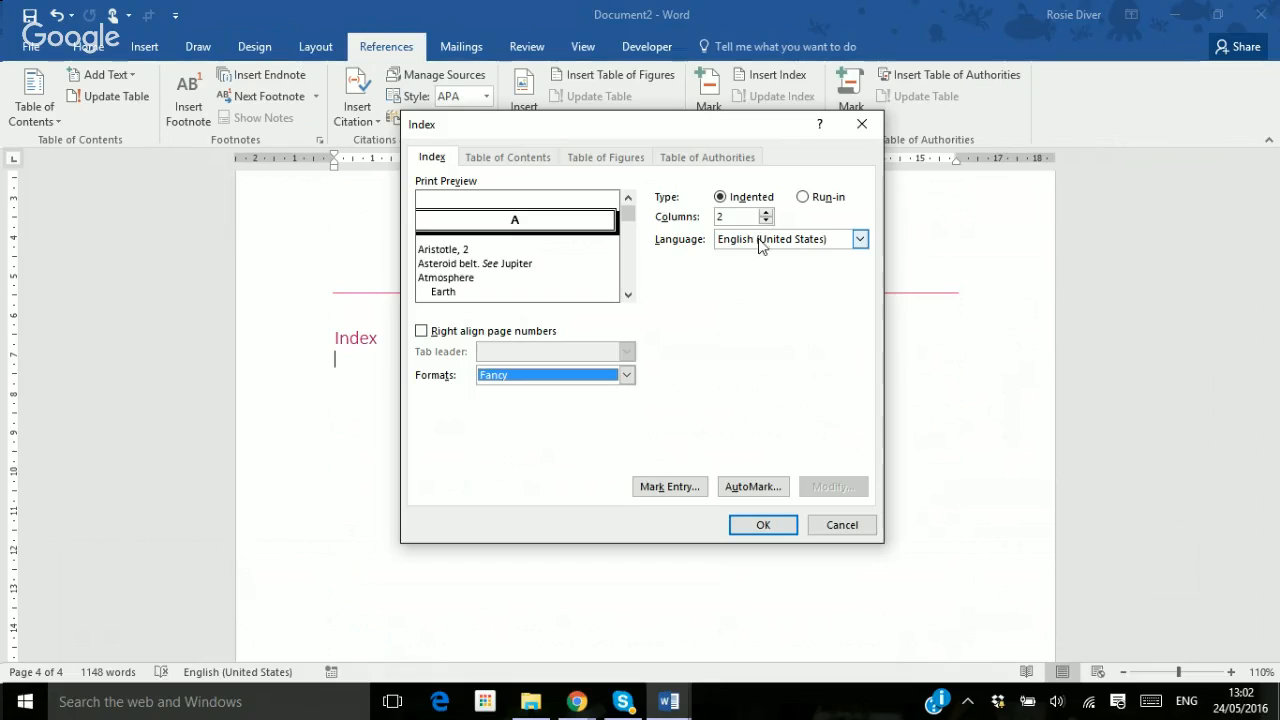
pyautogui.click(771, 529)
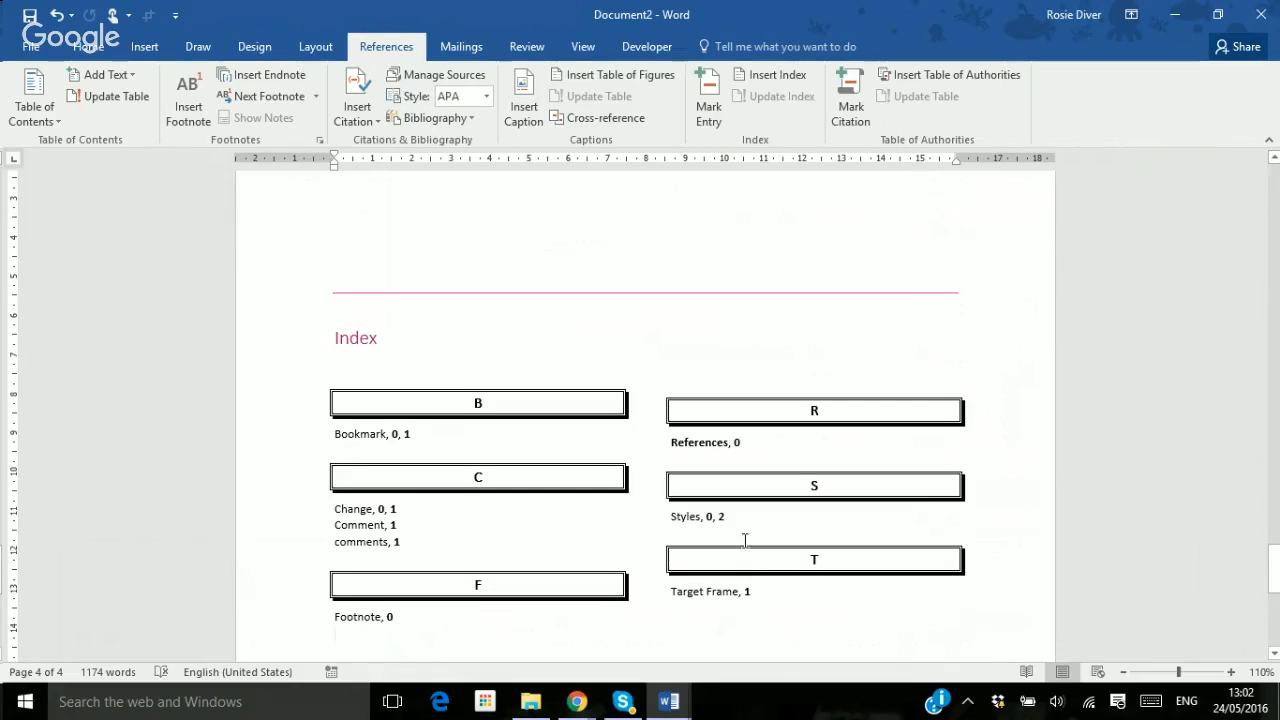
# Examine the entries and page references in the generated index, including Styles, References and Bookmark
pyautogui.scroll(-2, 750, 560)
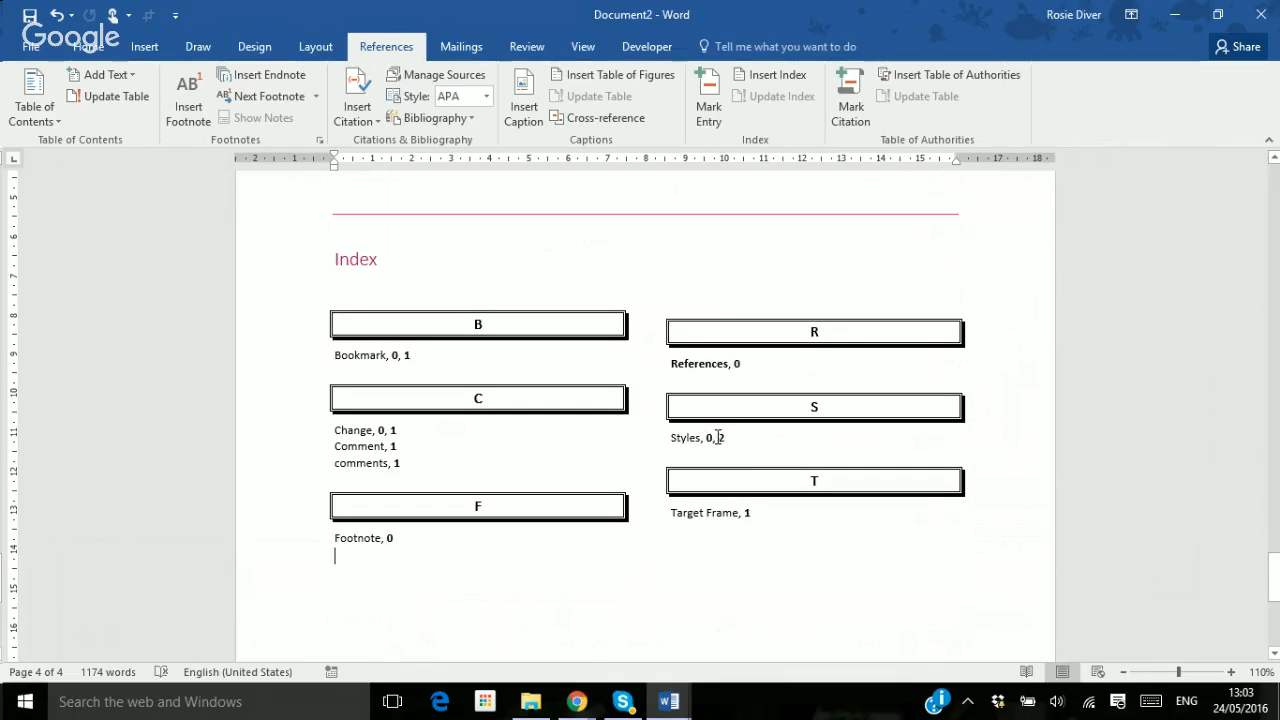
pyautogui.click(683, 437)
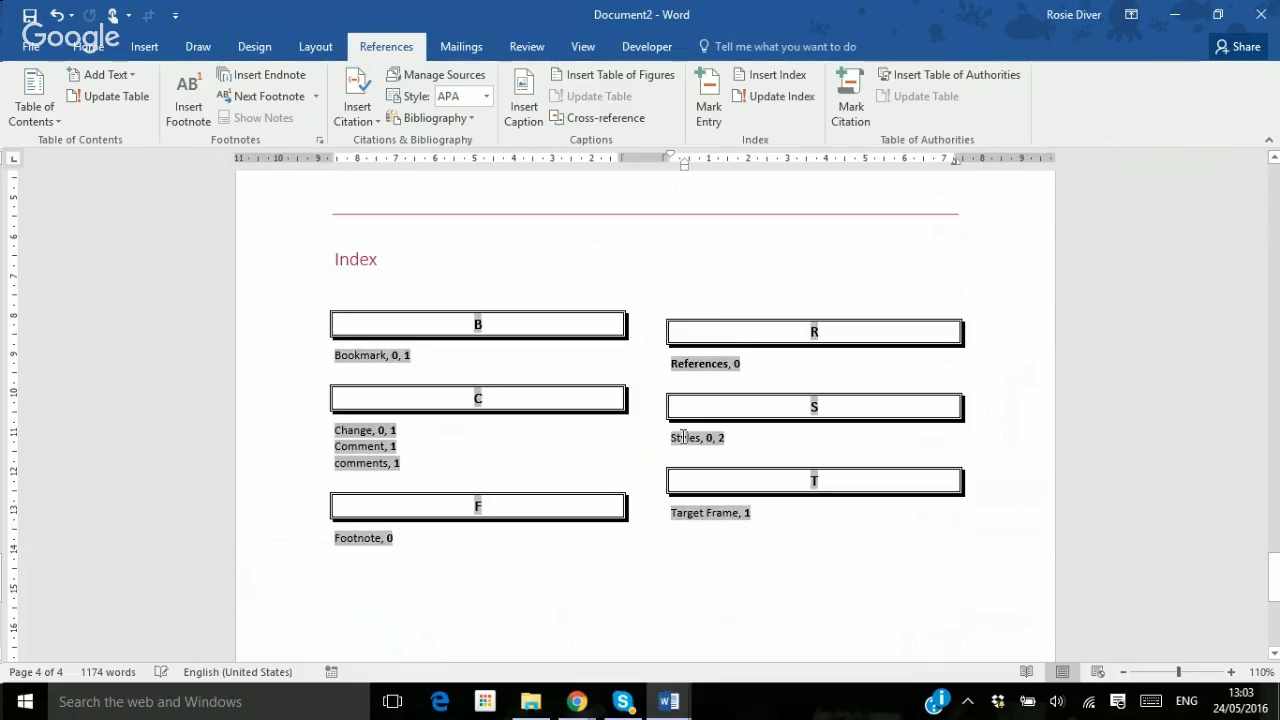
pyautogui.click(782, 611)
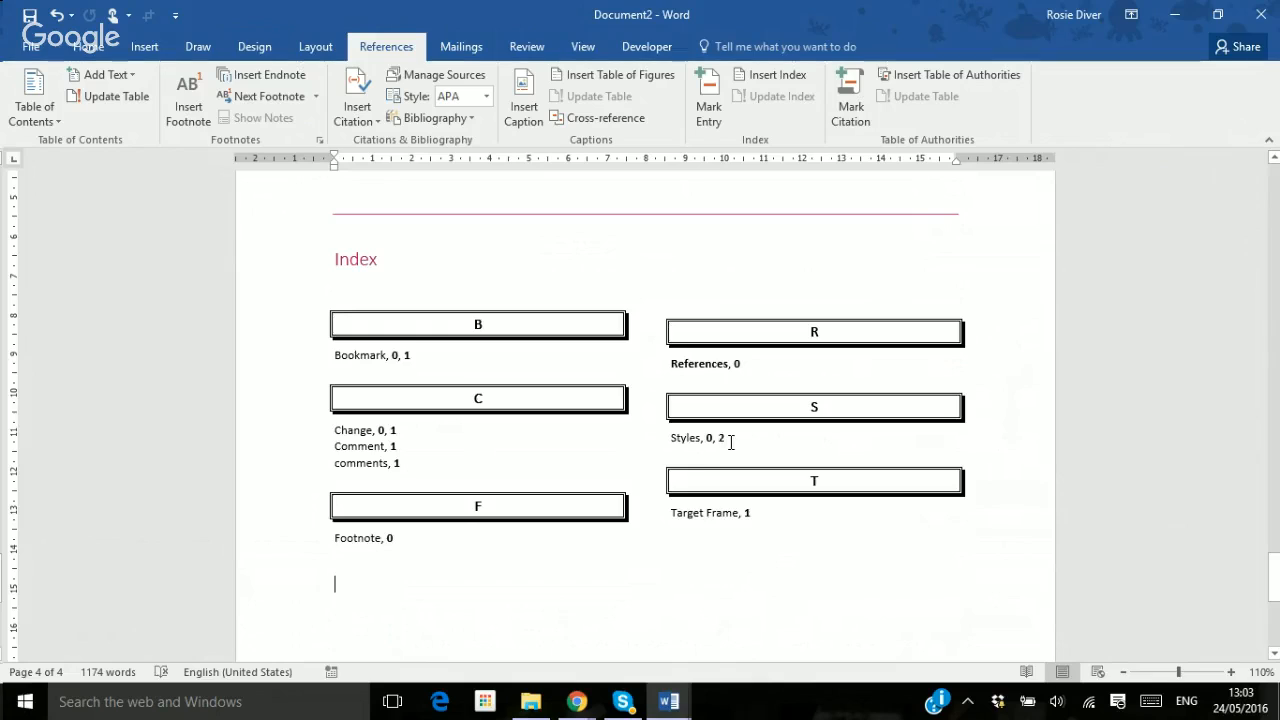
pyautogui.click(755, 364)
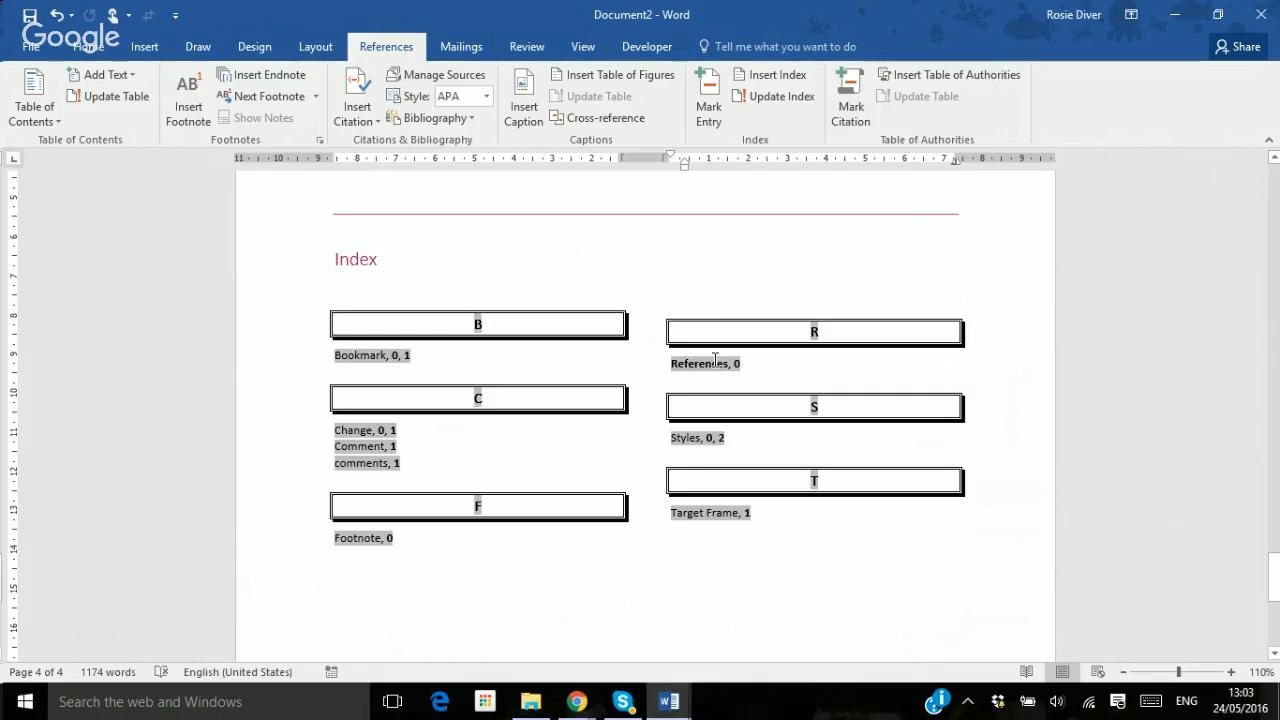
pyautogui.rightClick(716, 361)
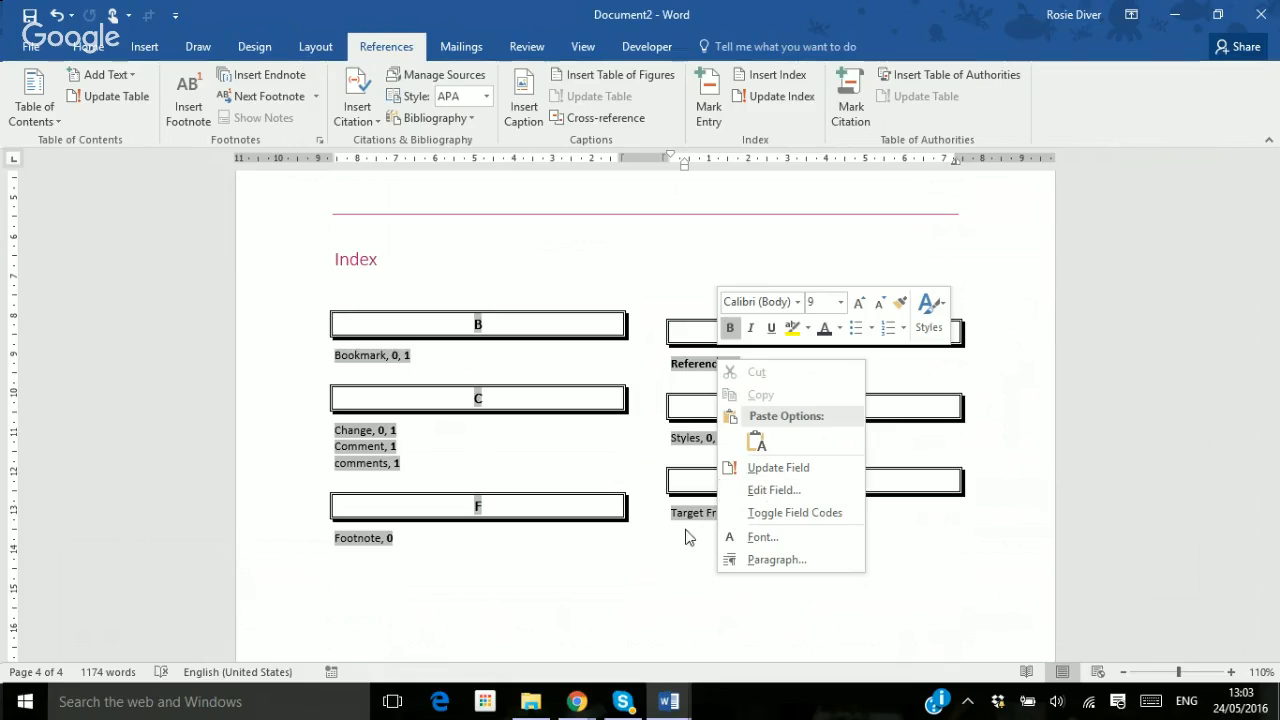
pyautogui.click(636, 568)
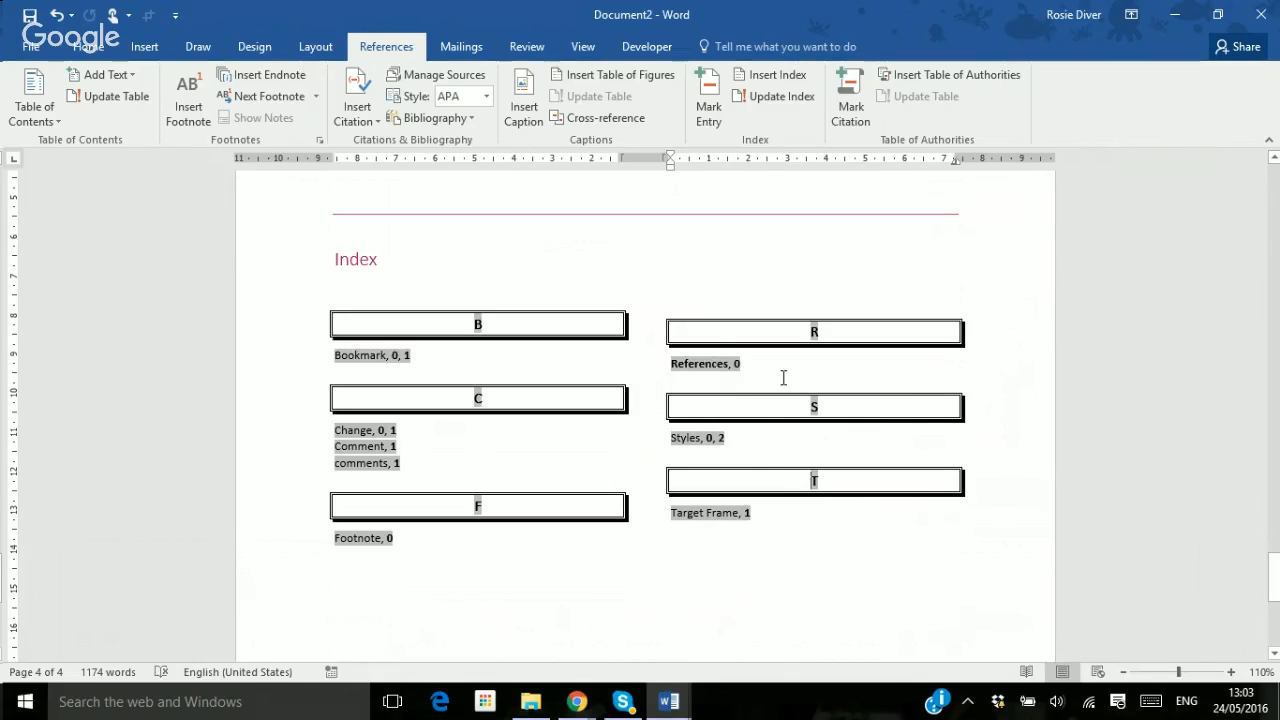
pyautogui.click(753, 285)
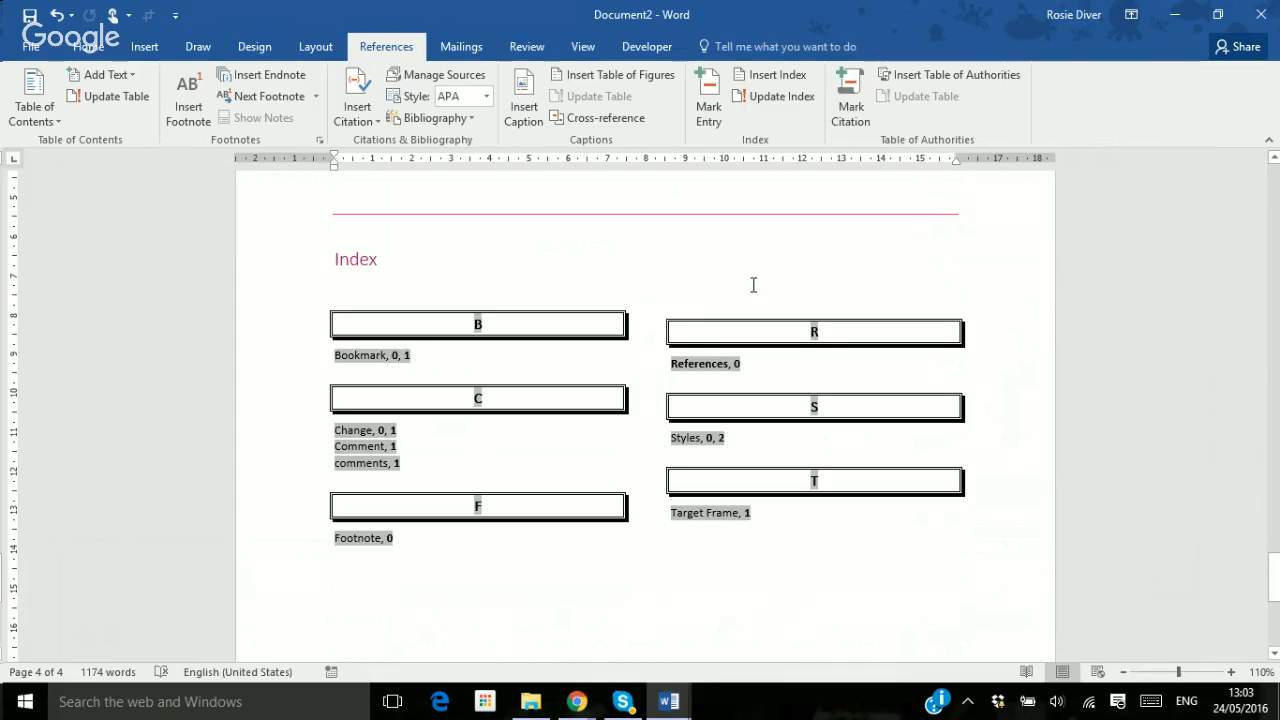
pyautogui.click(395, 356)
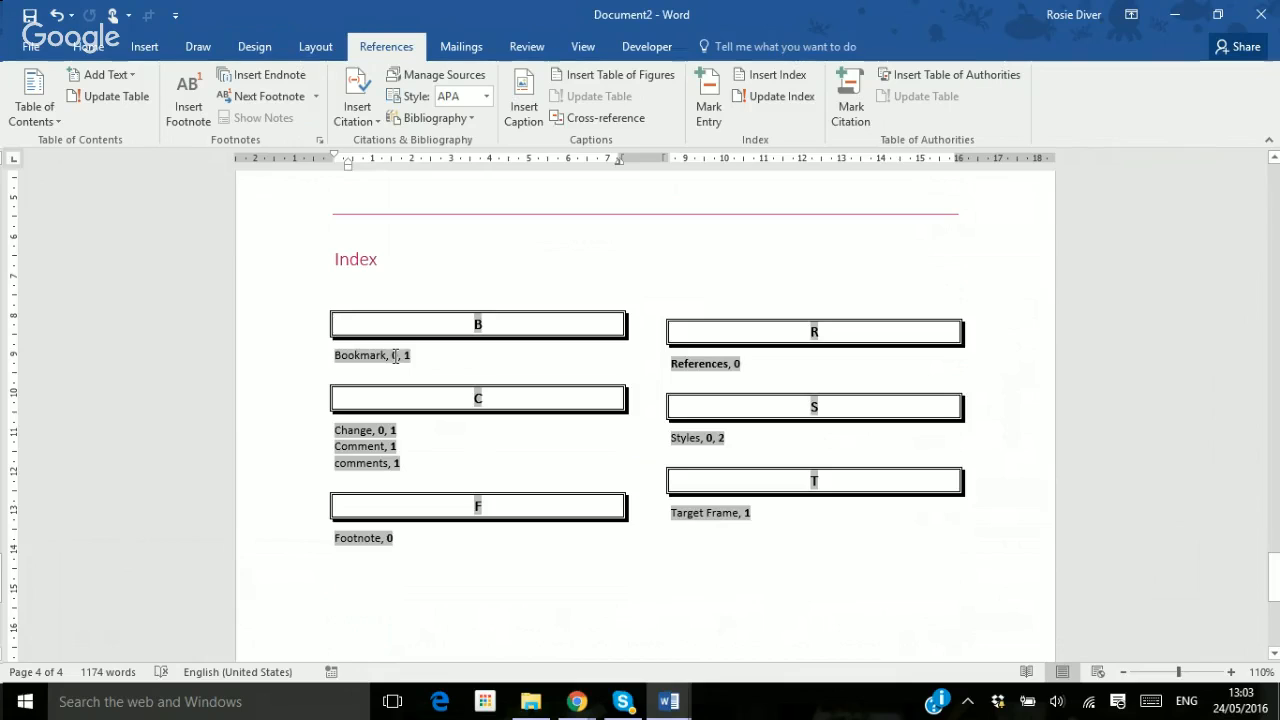
# Compare the Bookmark entry's page references with the page numbers and bookmark text in the document
pyautogui.scroll(2, 395, 356)
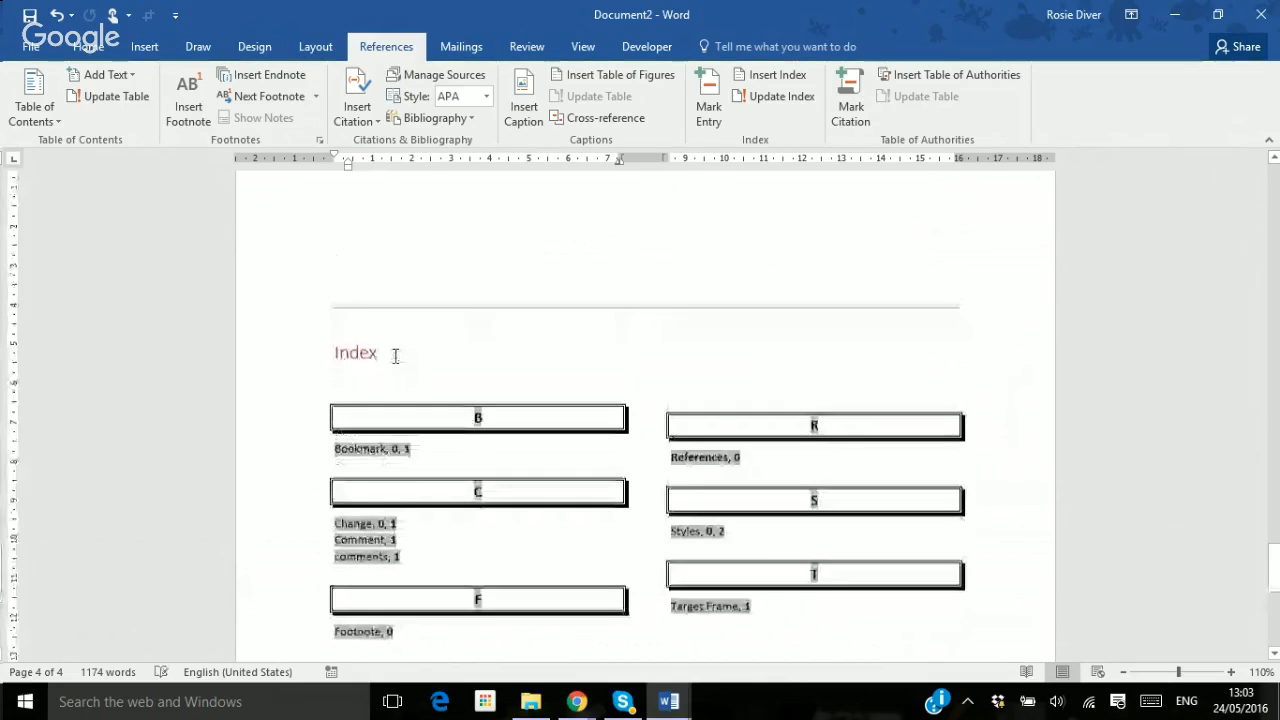
pyautogui.scroll(12, 395, 356)
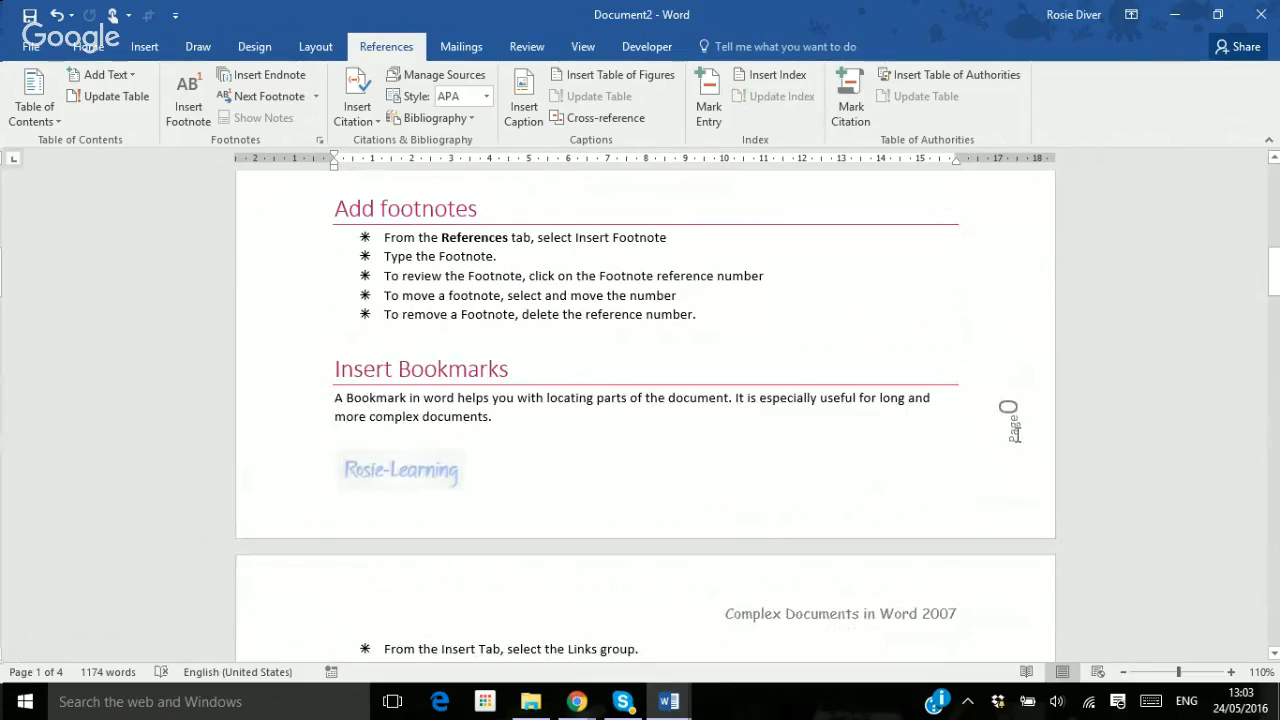
pyautogui.click(1009, 424)
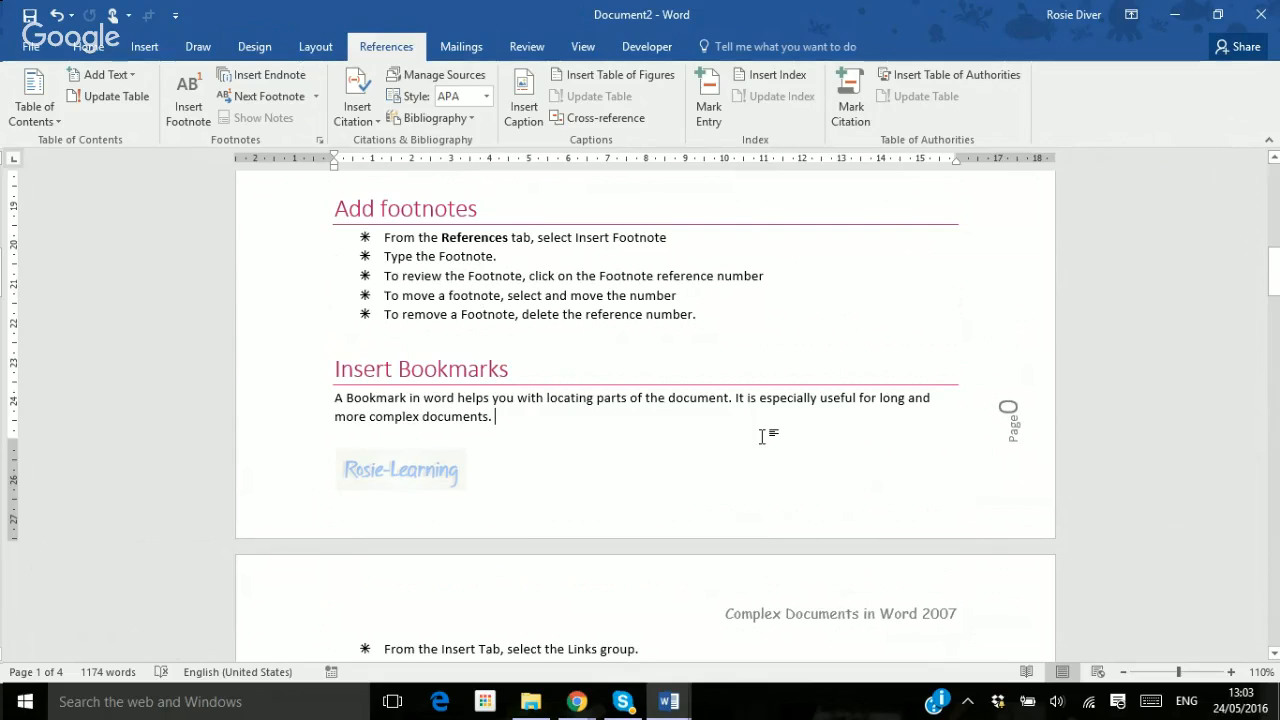
pyautogui.scroll(-3, 762, 436)
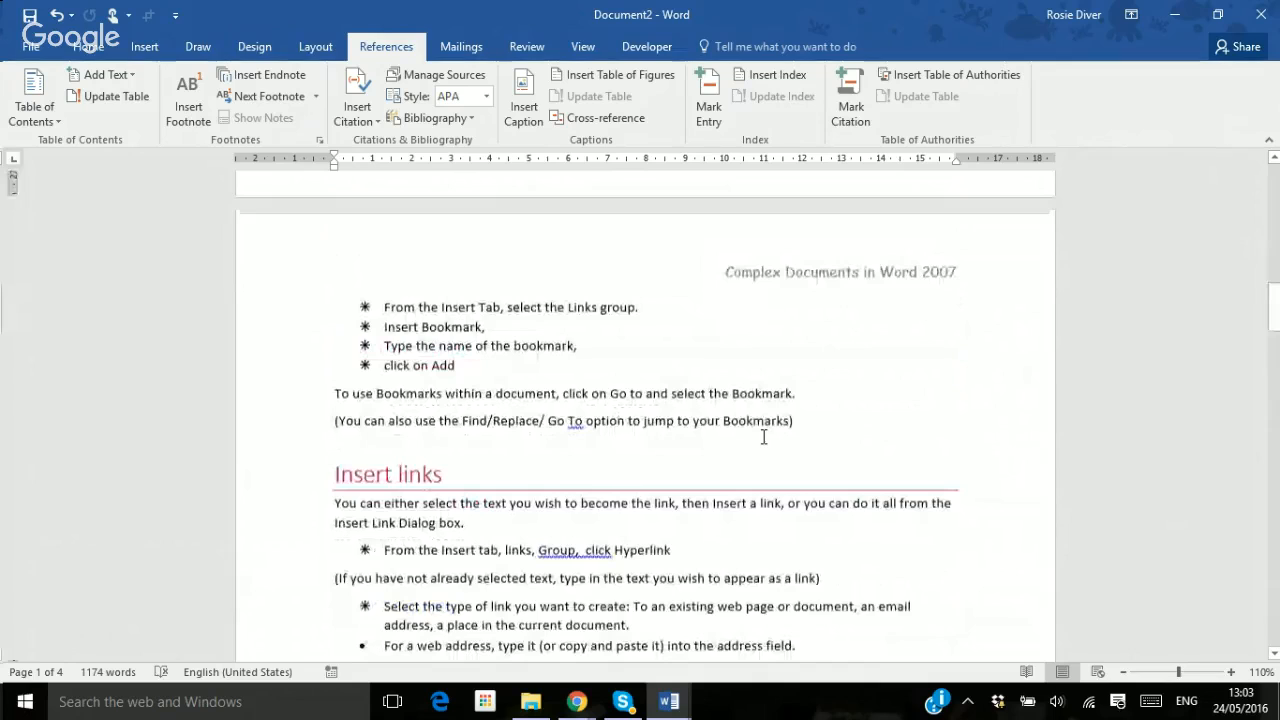
# Compare the index's page references with the page number beside the Insert Bookmarks section
pyautogui.scroll(-20, 763, 437)
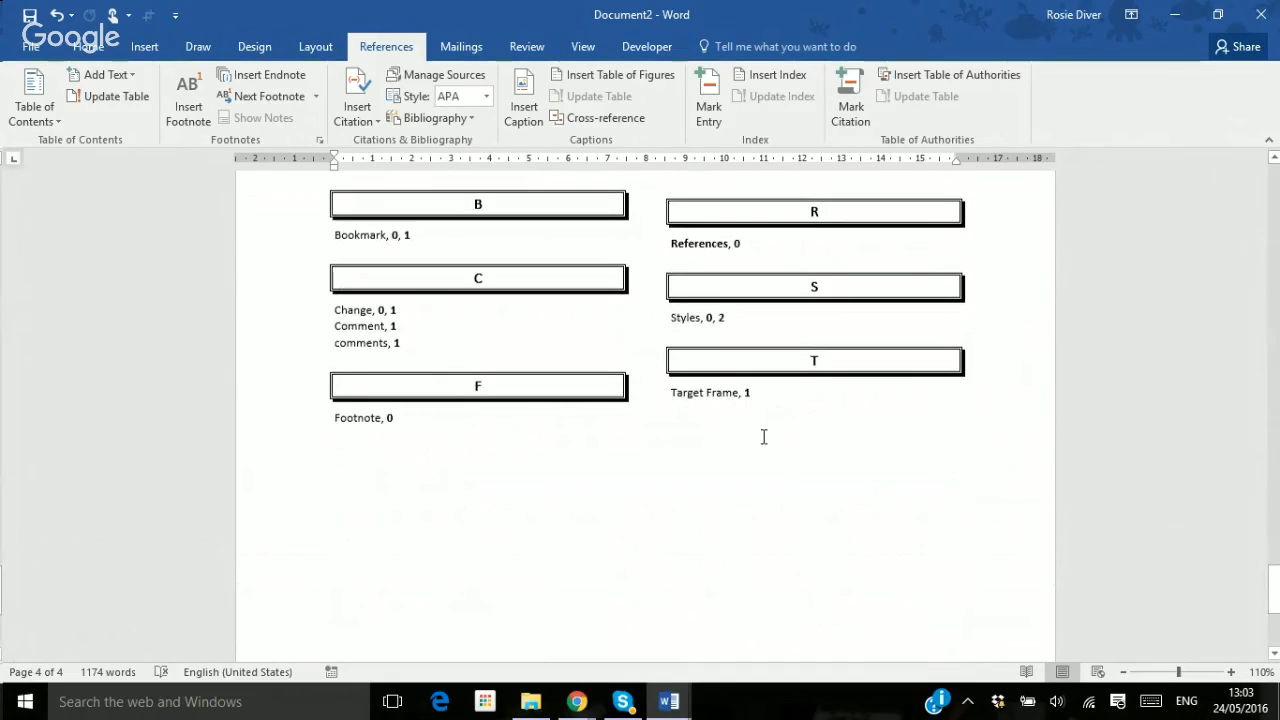
pyautogui.scroll(15, 763, 437)
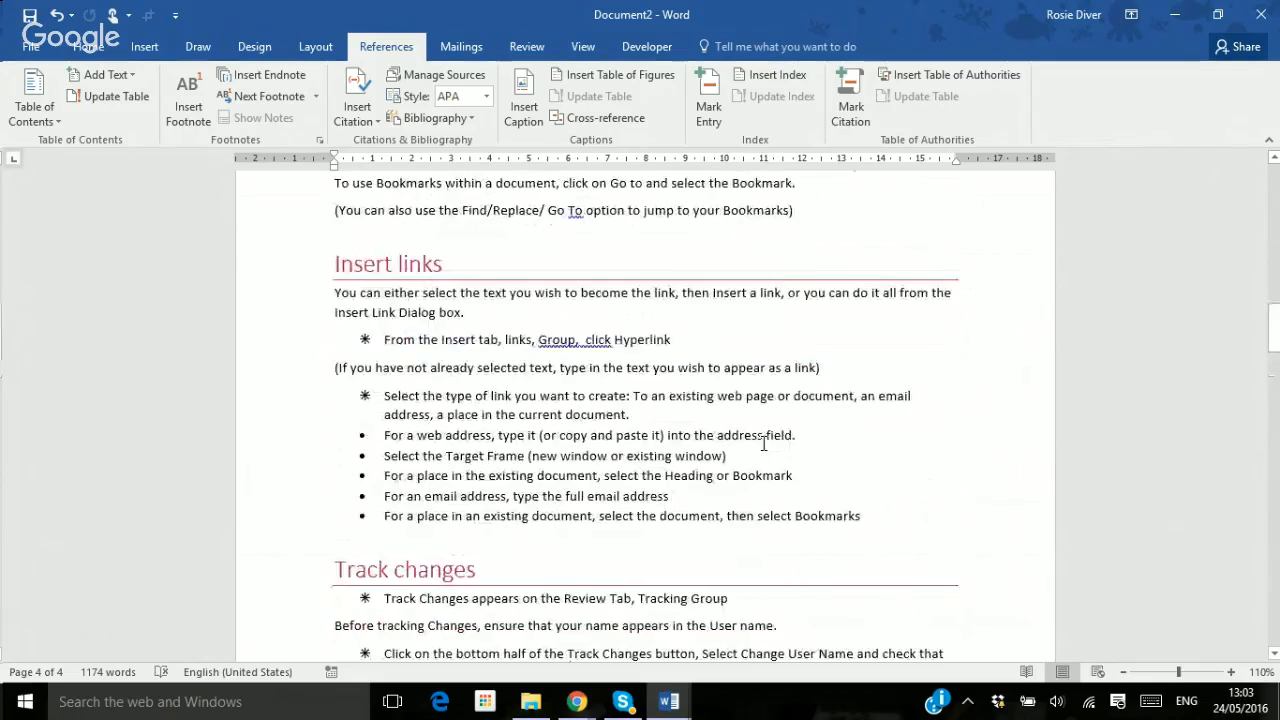
pyautogui.scroll(5, 763, 443)
pyautogui.click(1008, 318)
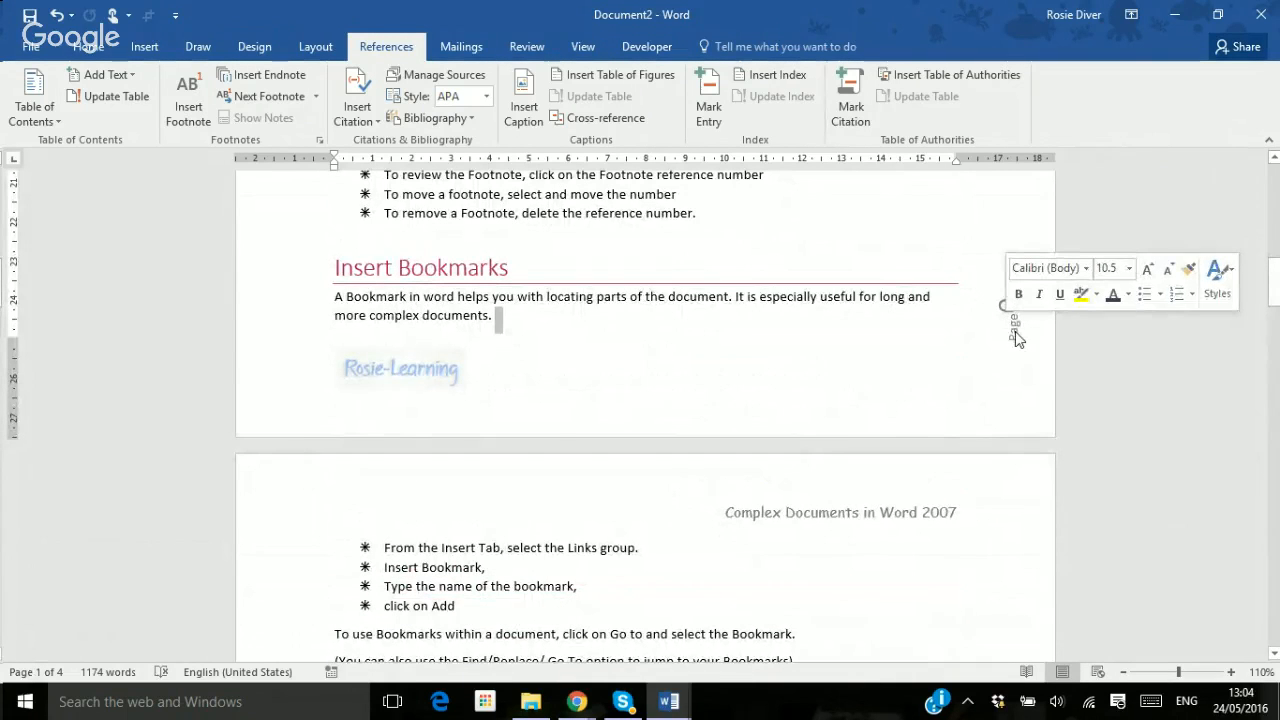
pyautogui.tripleClick(1015, 331)
pyautogui.tripleClick(1015, 331)
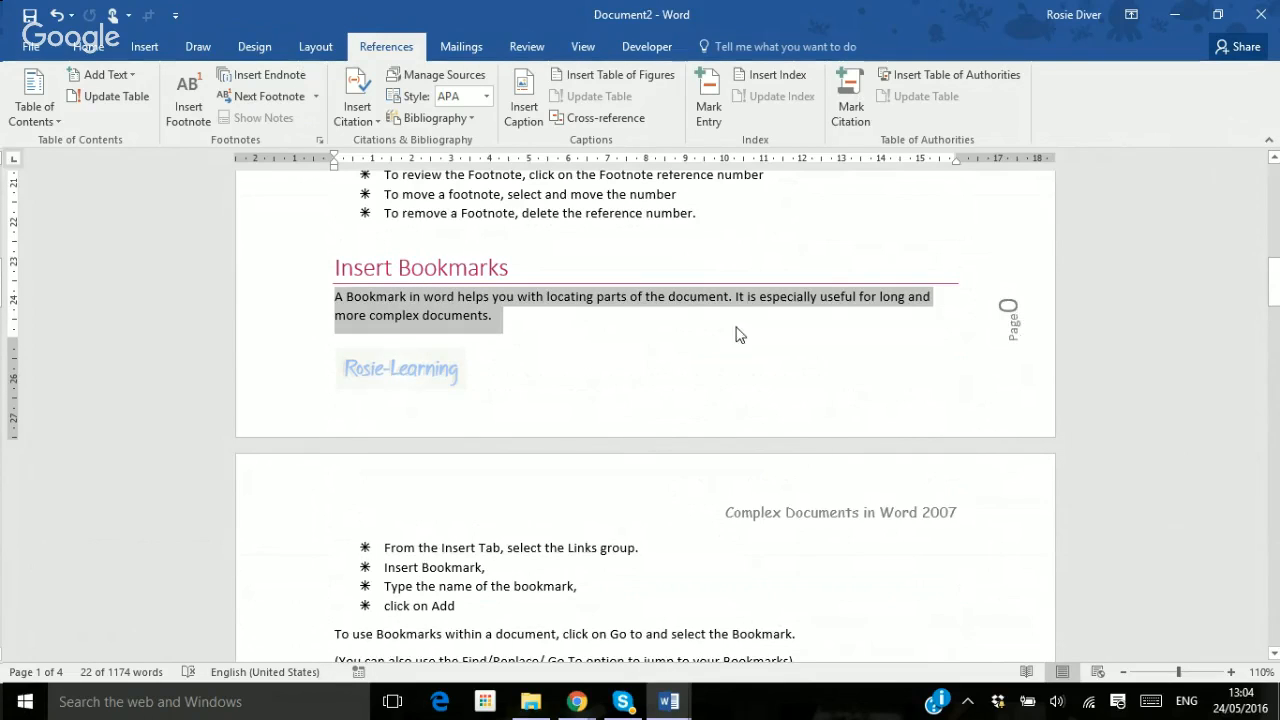
pyautogui.click(643, 383)
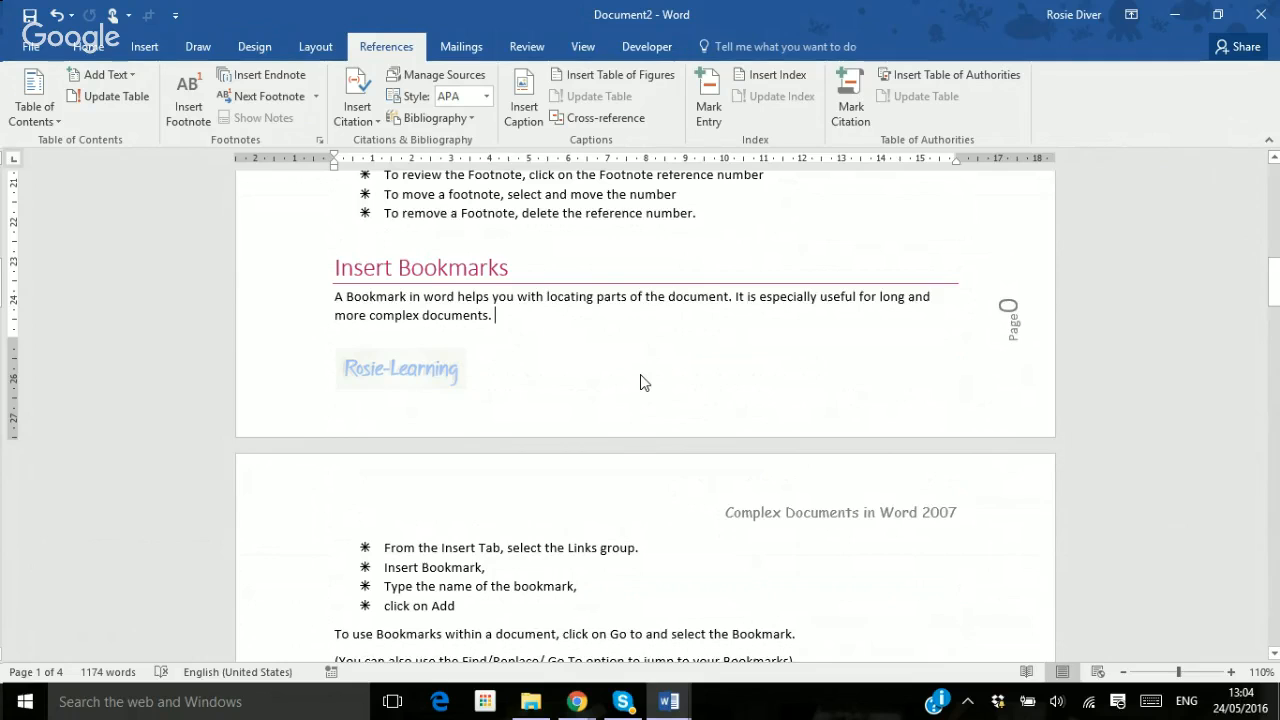
# Show the formatting marks, examine the Styles index entry field under Use master and sub documents, and hide the marks again
pyautogui.scroll(-10, 643, 380)
pyautogui.scroll(-6, 643, 376)
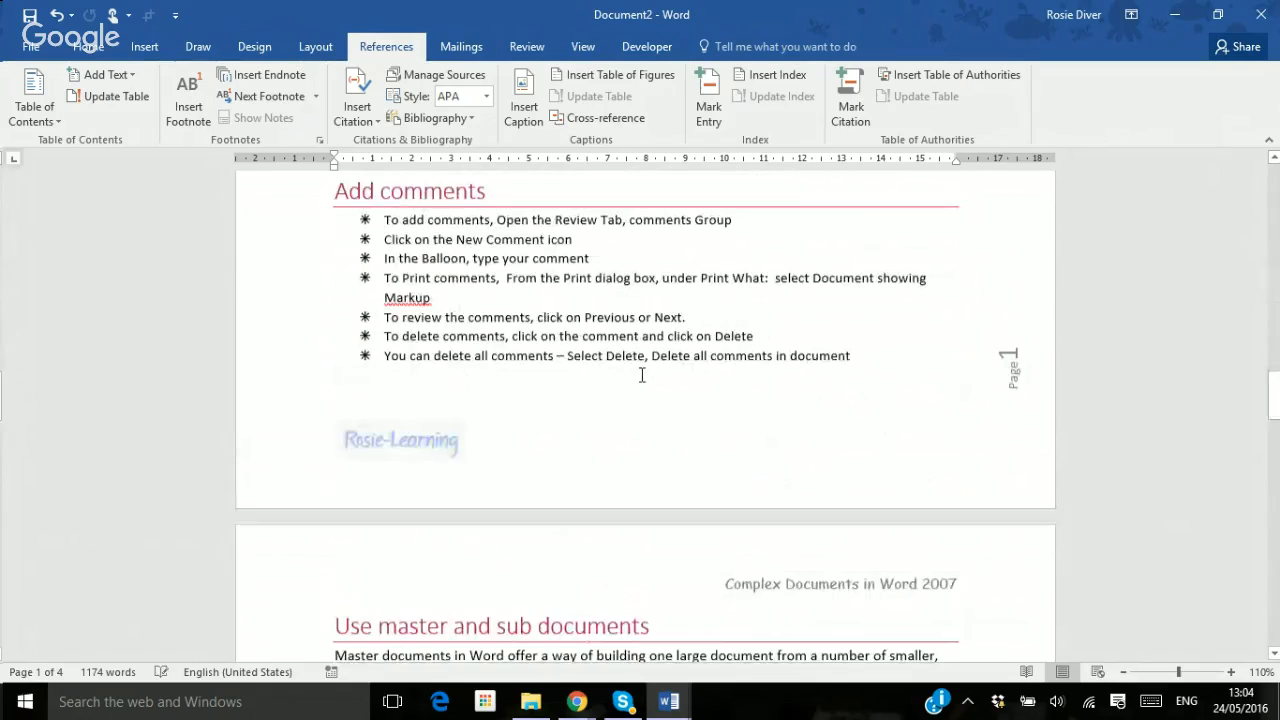
pyautogui.scroll(-15, 642, 375)
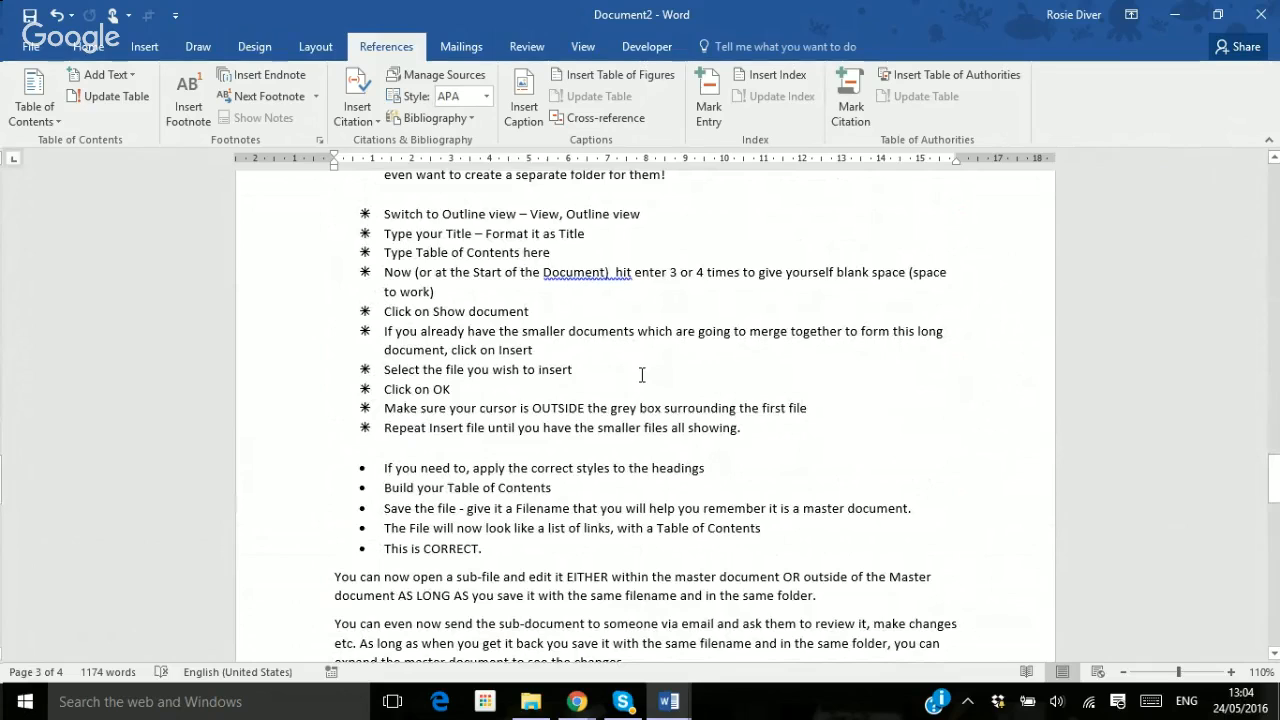
pyautogui.scroll(-8, 642, 375)
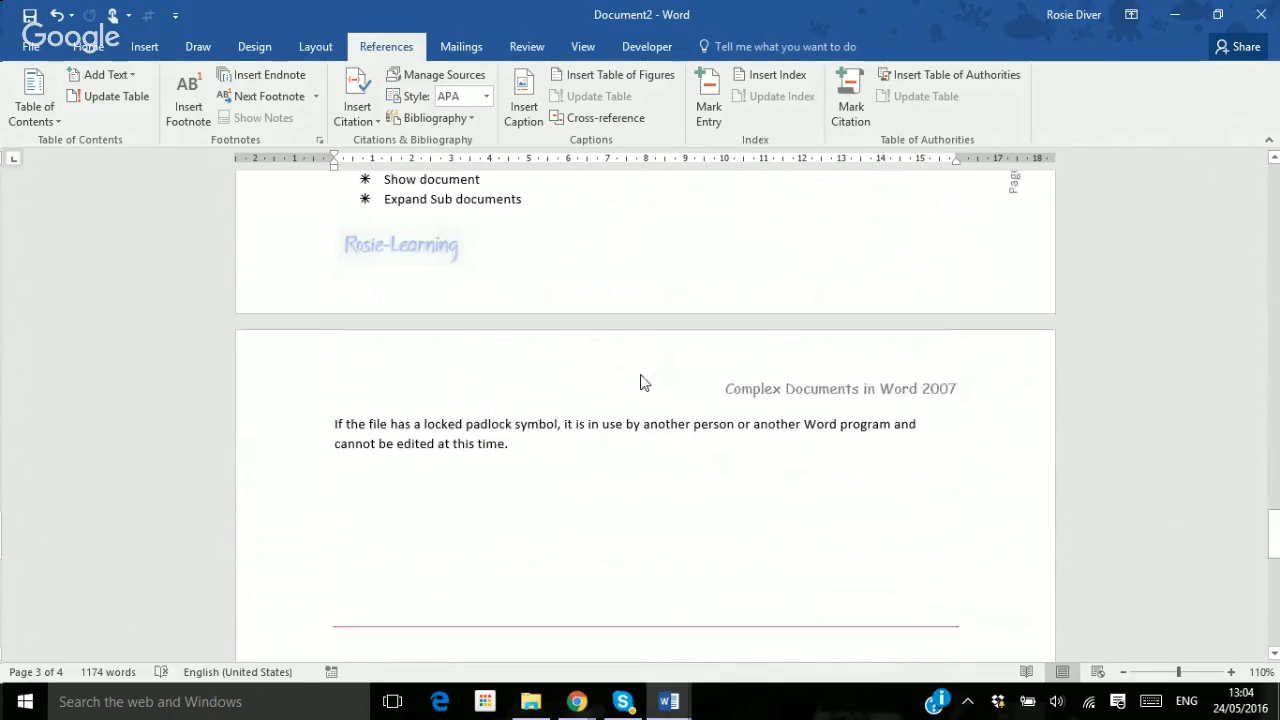
pyautogui.click(87, 48)
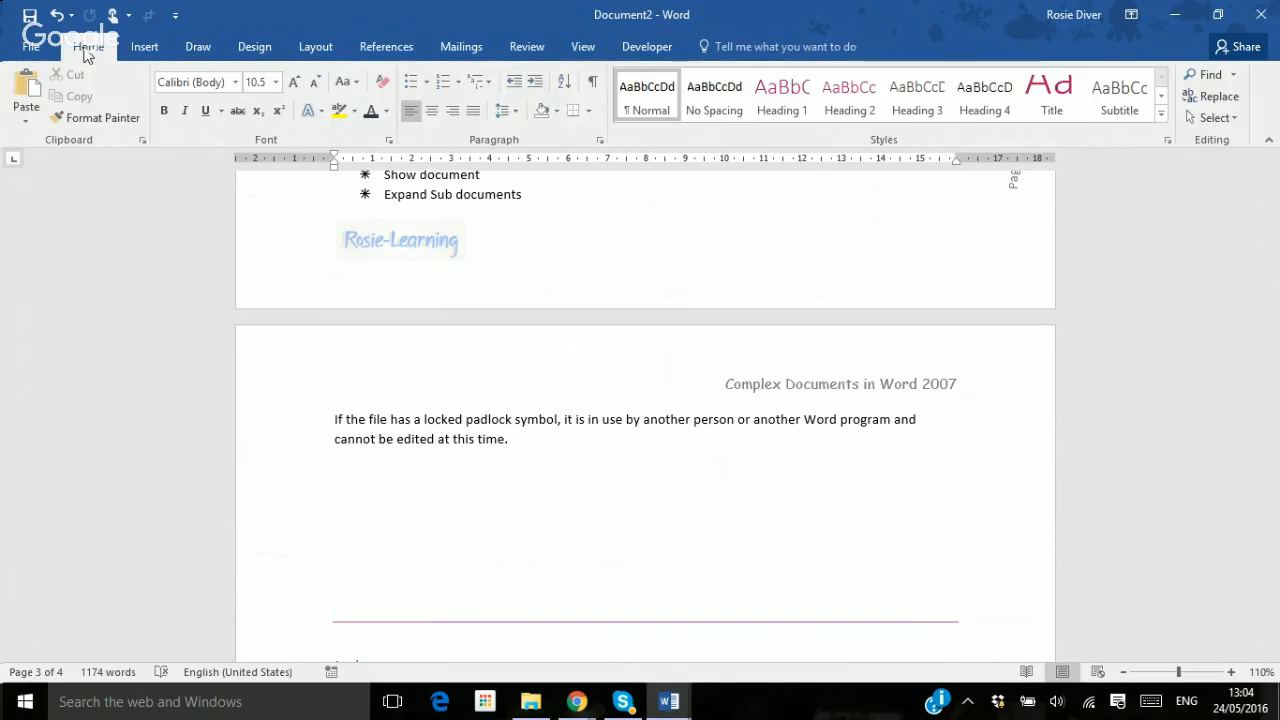
pyautogui.click(592, 84)
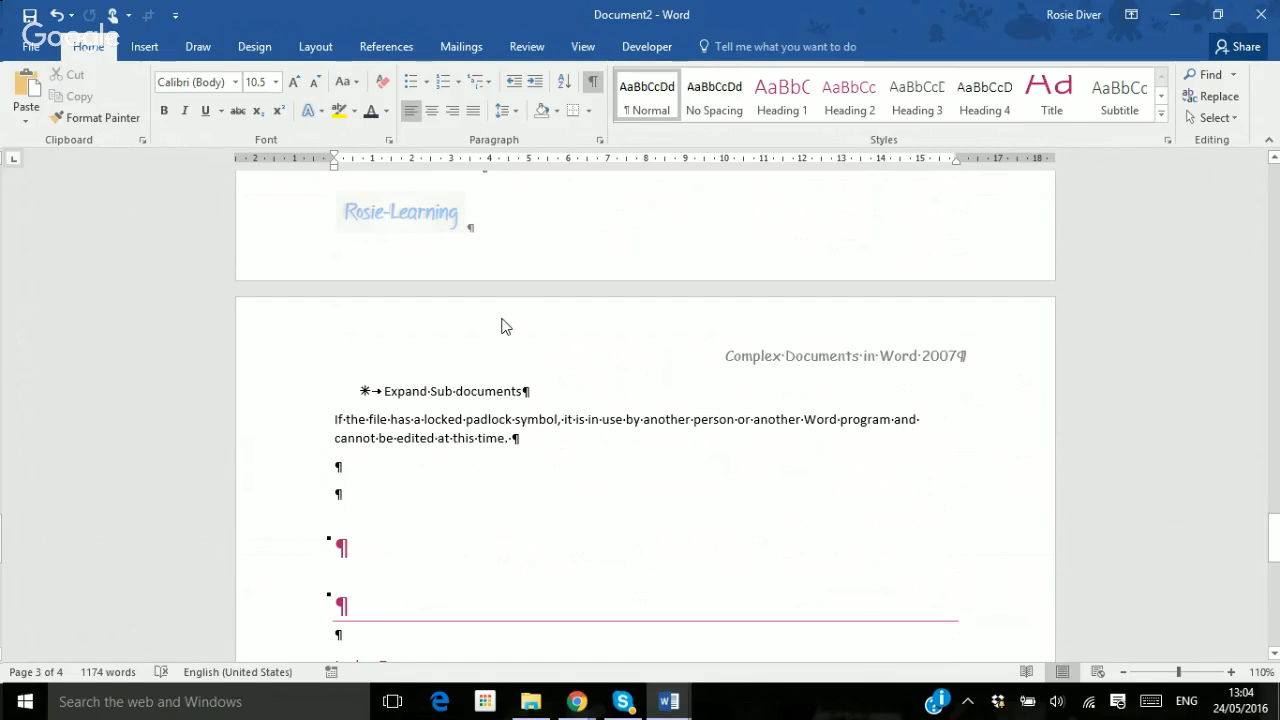
pyautogui.scroll(5, 505, 327)
pyautogui.scroll(15, 505, 327)
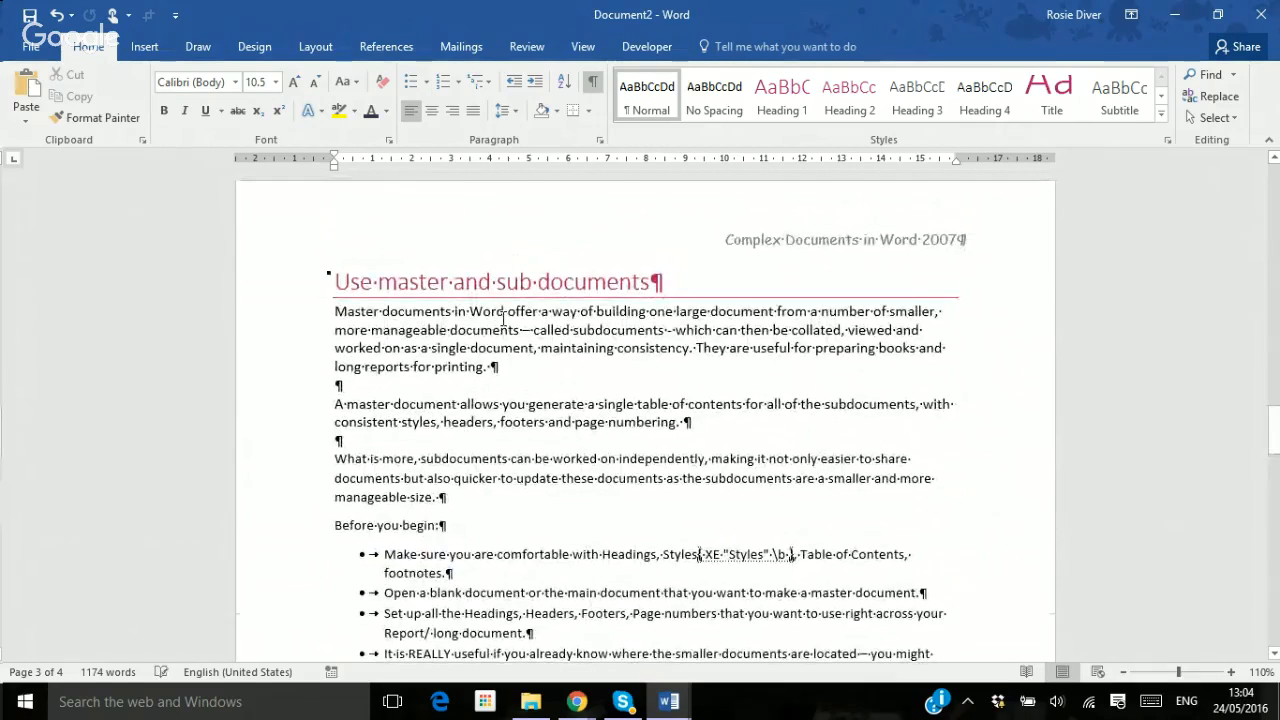
pyautogui.click(592, 81)
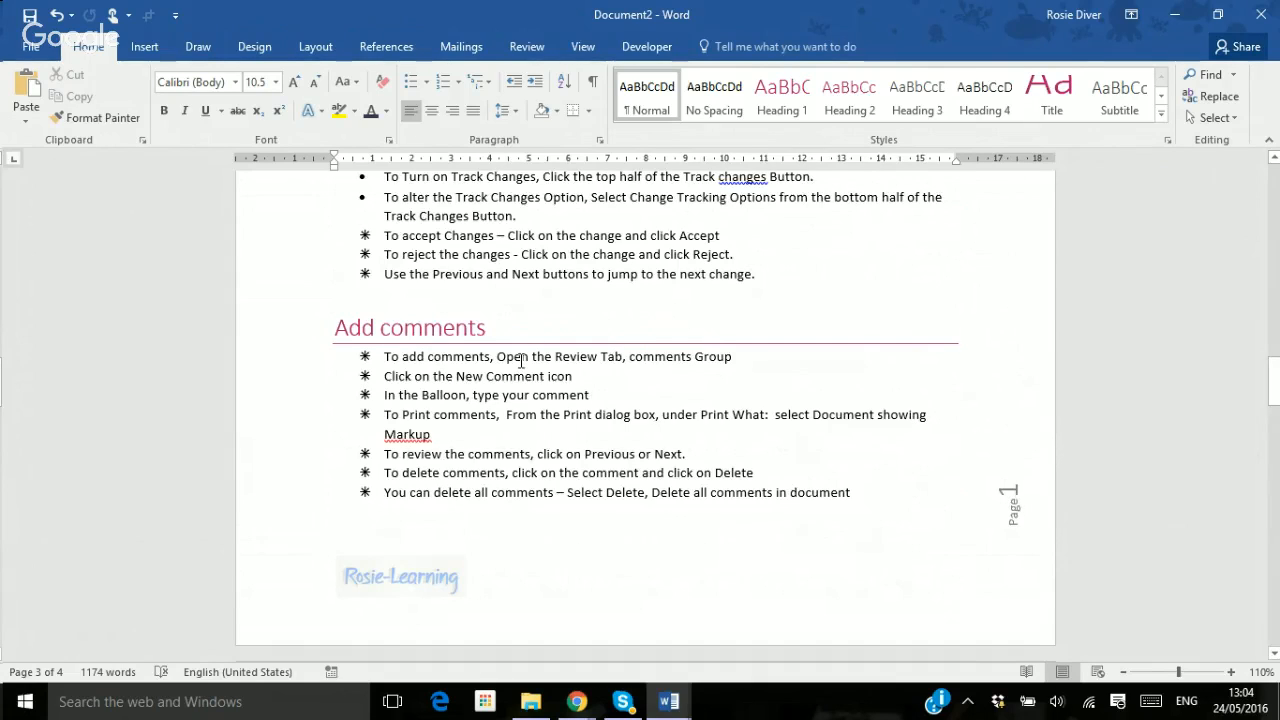
# Review the finished index and check its entries against the document's pages back to the title
pyautogui.scroll(-10, 490, 450)
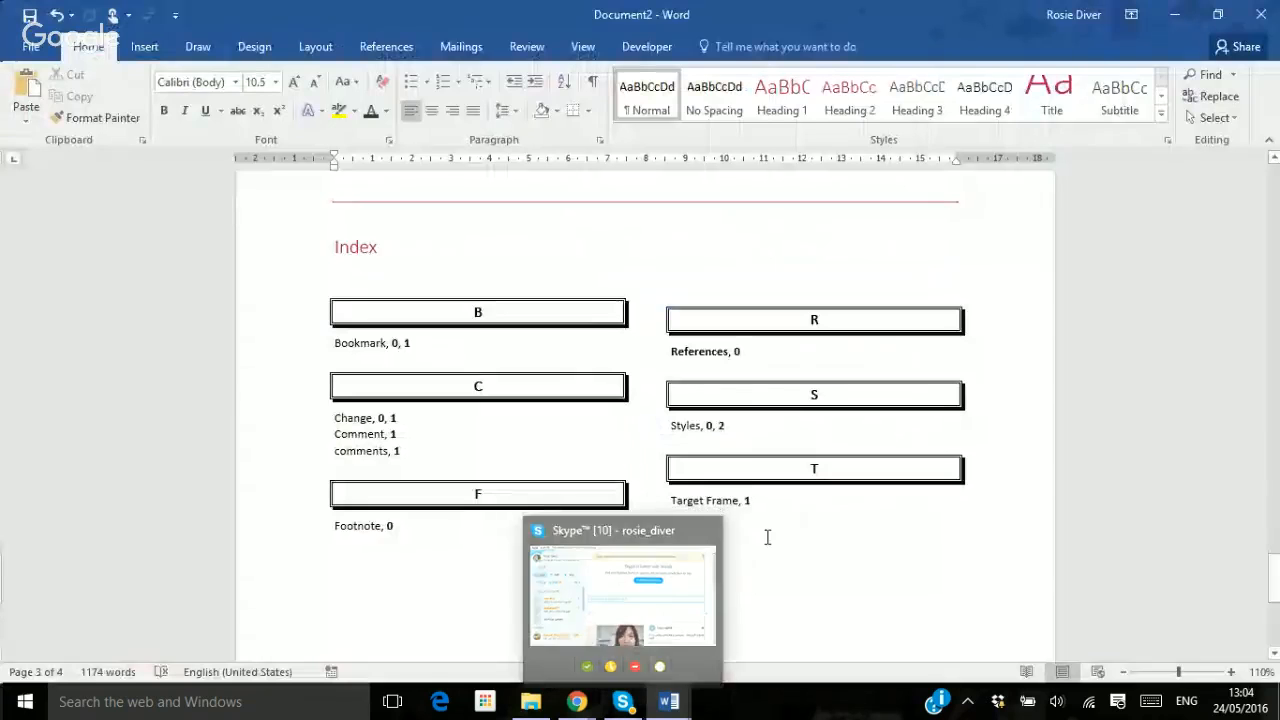
pyautogui.click(766, 536)
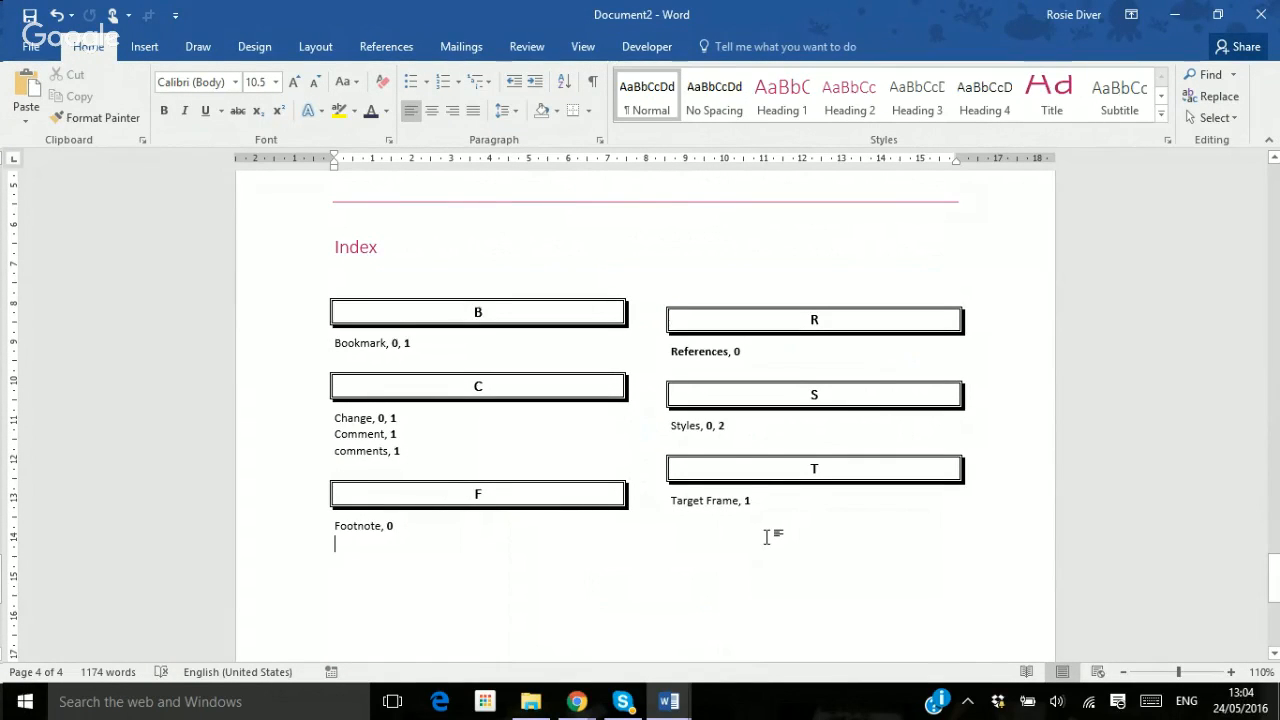
pyautogui.scroll(10, 766, 537)
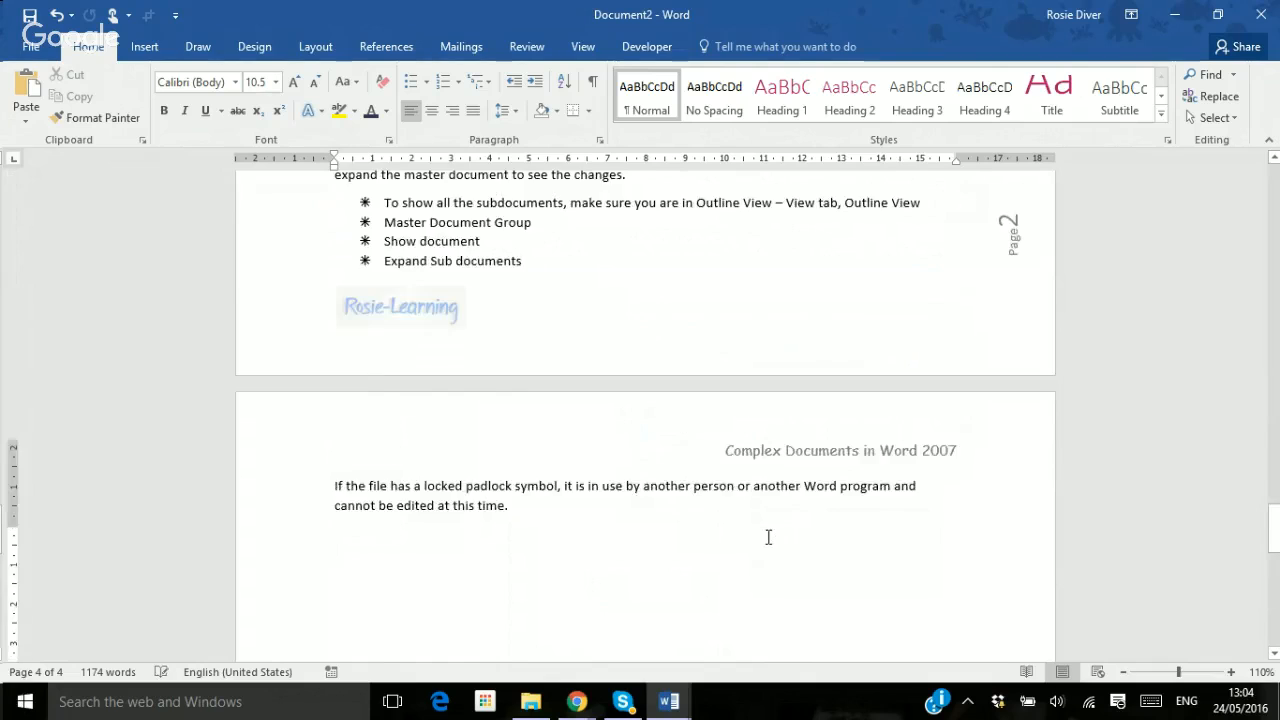
pyautogui.scroll(5, 768, 537)
pyautogui.scroll(3, 768, 537)
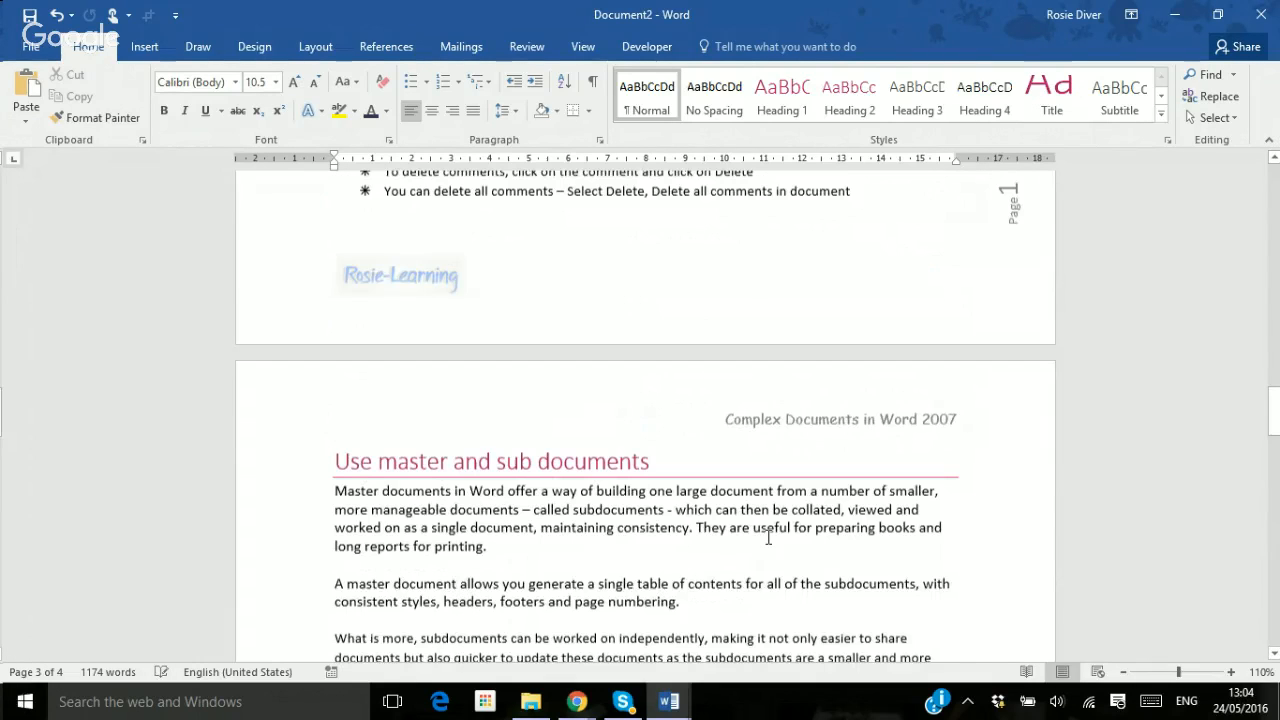
pyautogui.scroll(1, 768, 537)
pyautogui.scroll(6, 768, 537)
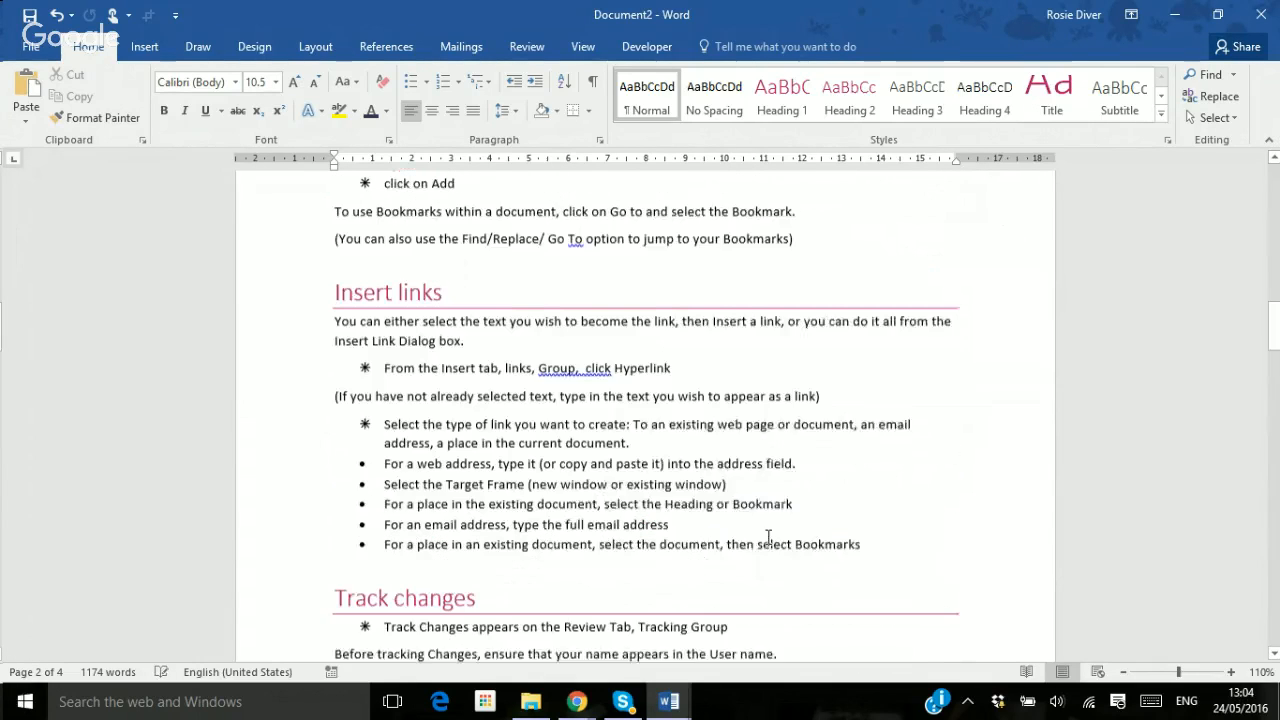
pyautogui.scroll(1, 768, 537)
pyautogui.scroll(1, 768, 537)
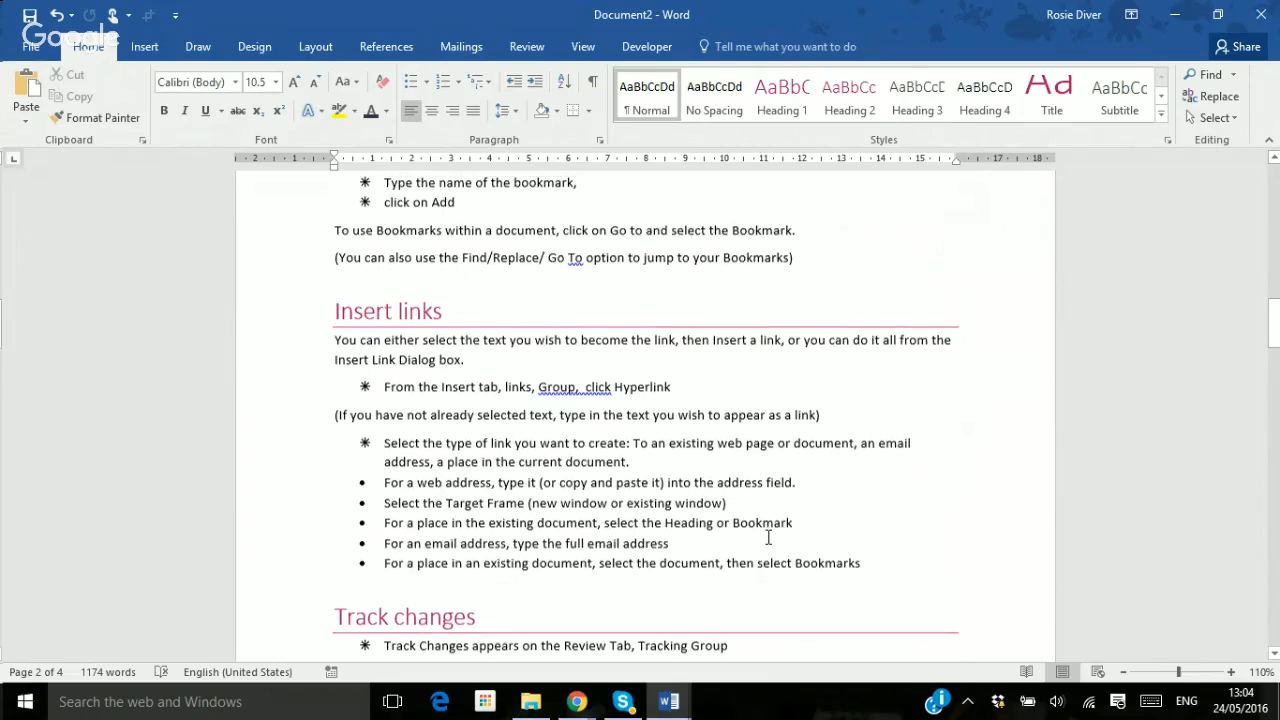
pyautogui.scroll(8, 768, 537)
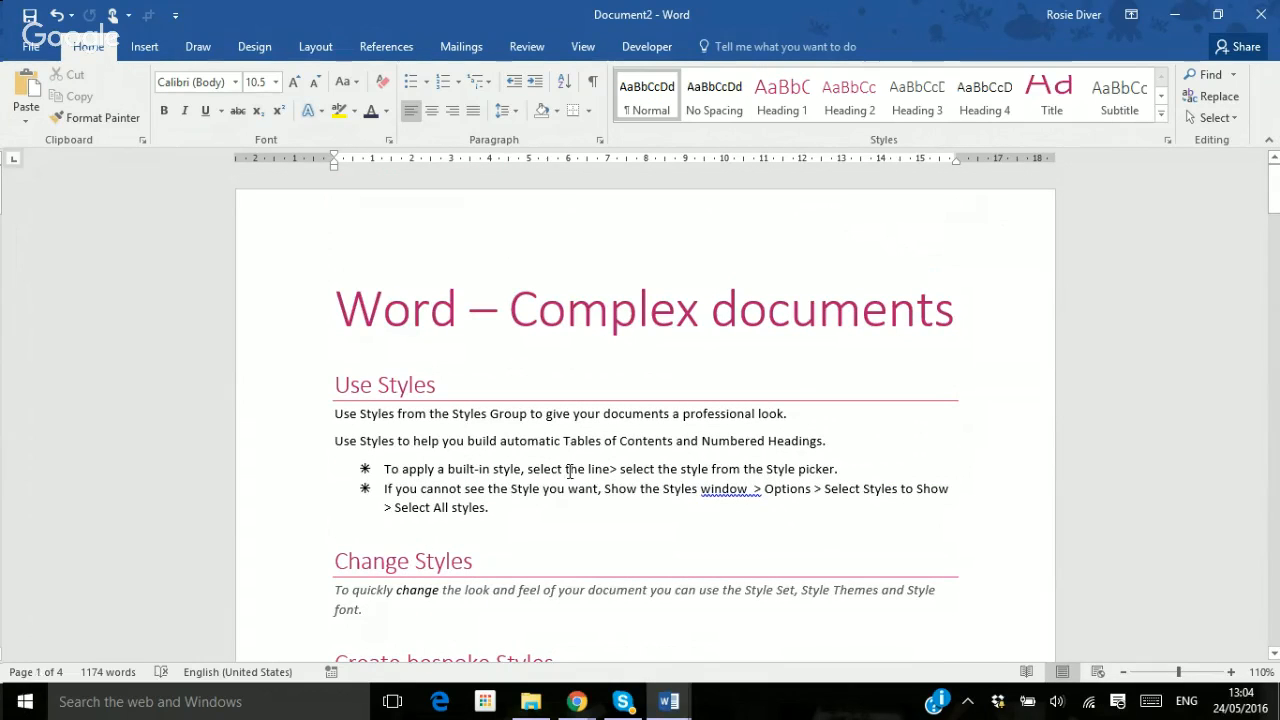
# Switch to Complex Word.docx and examine its numbered headings, table of contents and cover page
pyautogui.click(668, 701)
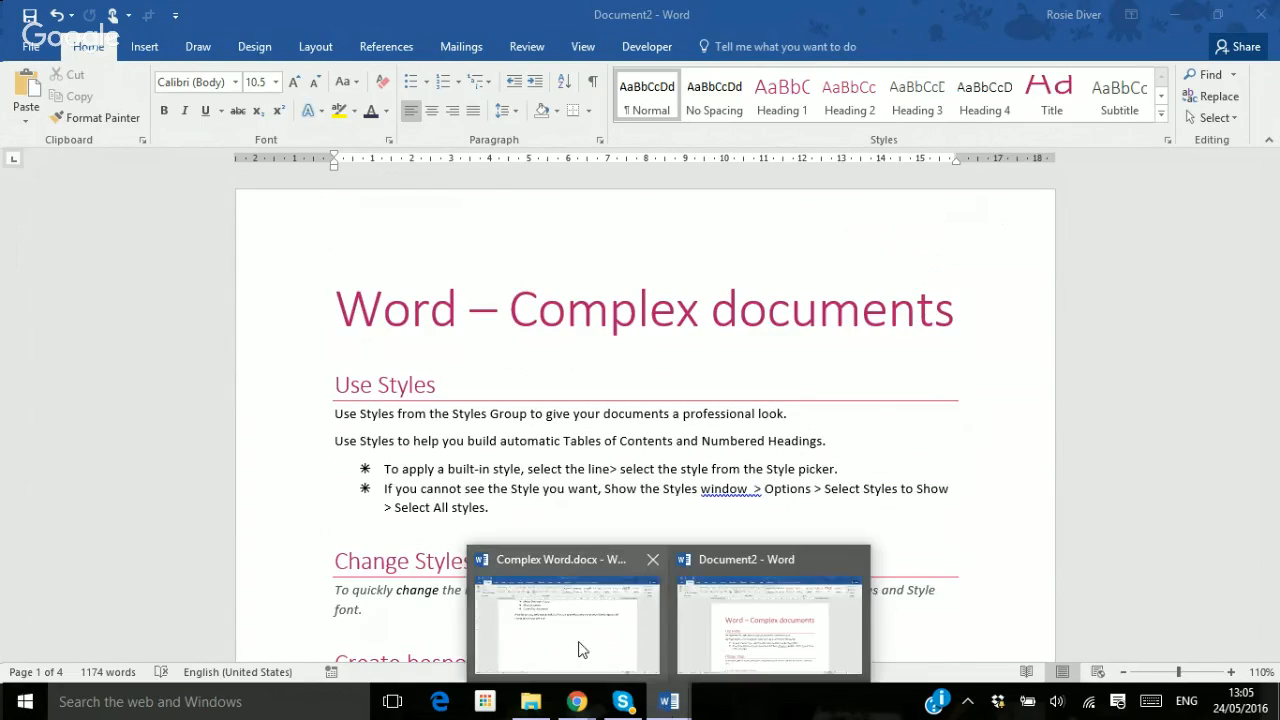
pyautogui.click(580, 650)
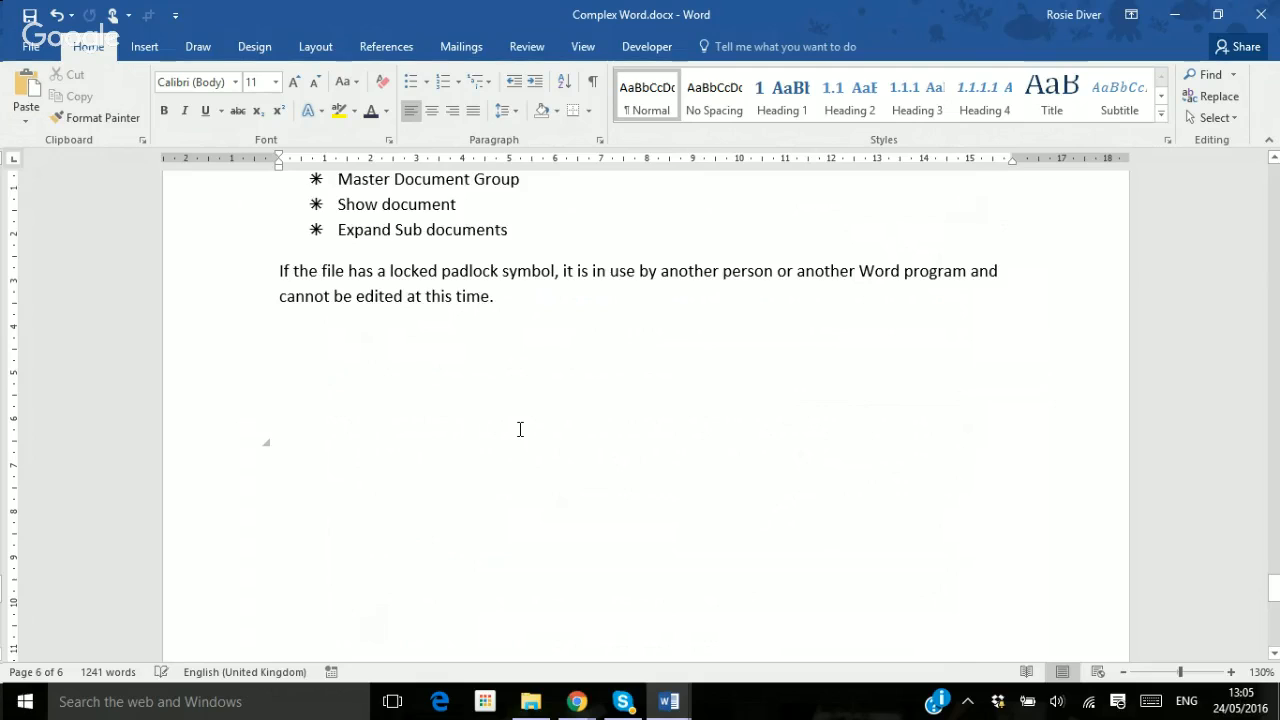
pyautogui.scroll(5, 520, 429)
pyautogui.scroll(15, 514, 472)
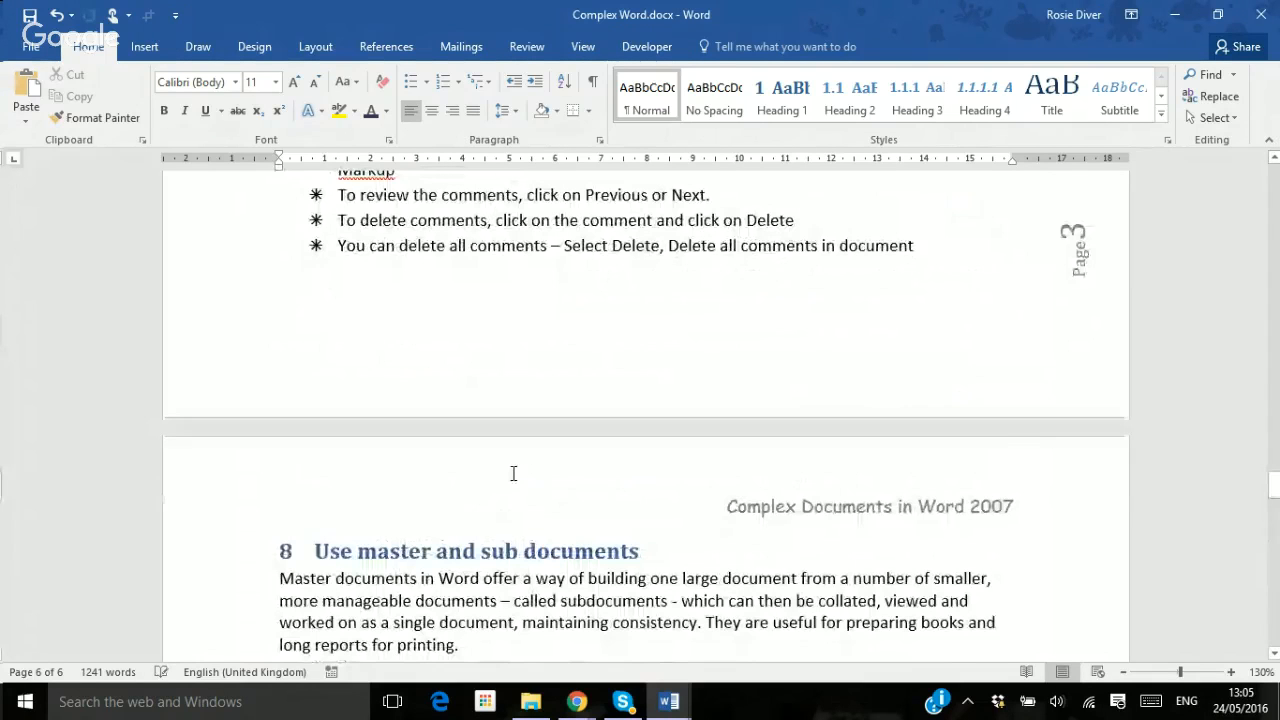
pyautogui.scroll(10, 514, 472)
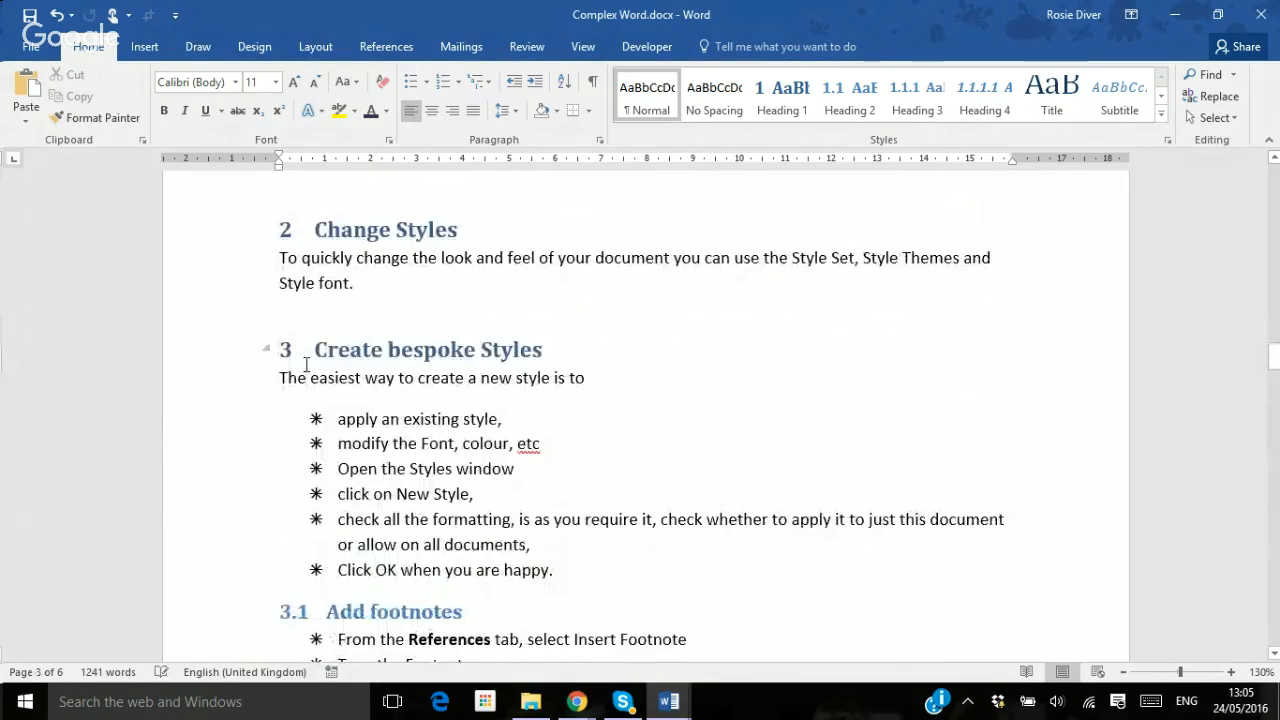
pyautogui.scroll(5, 401, 350)
pyautogui.scroll(4, 401, 350)
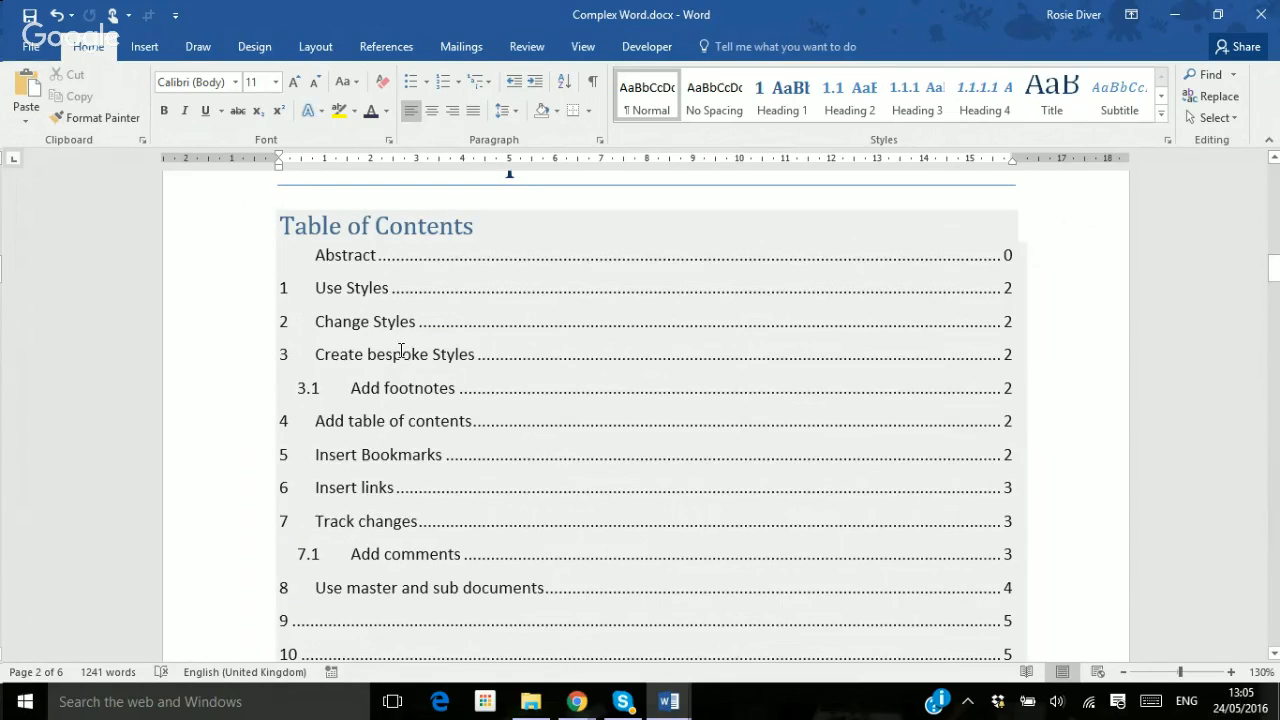
pyautogui.scroll(5, 400, 350)
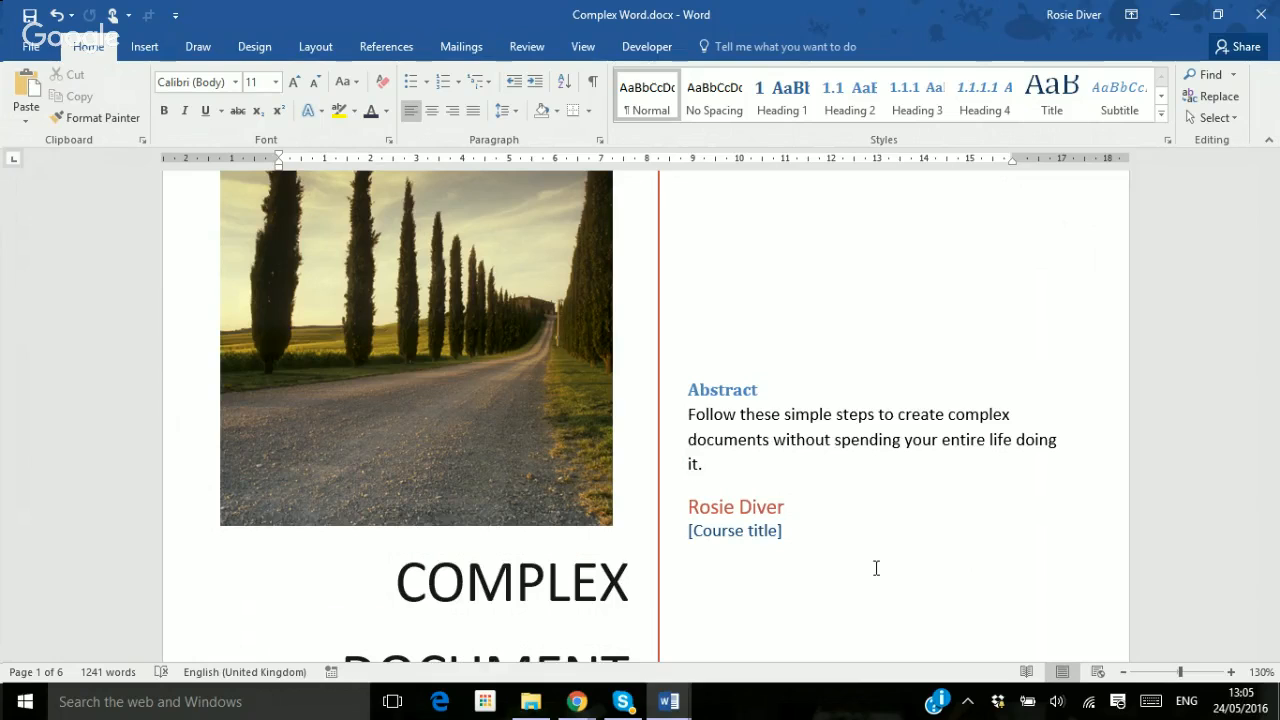
pyautogui.click(577, 701)
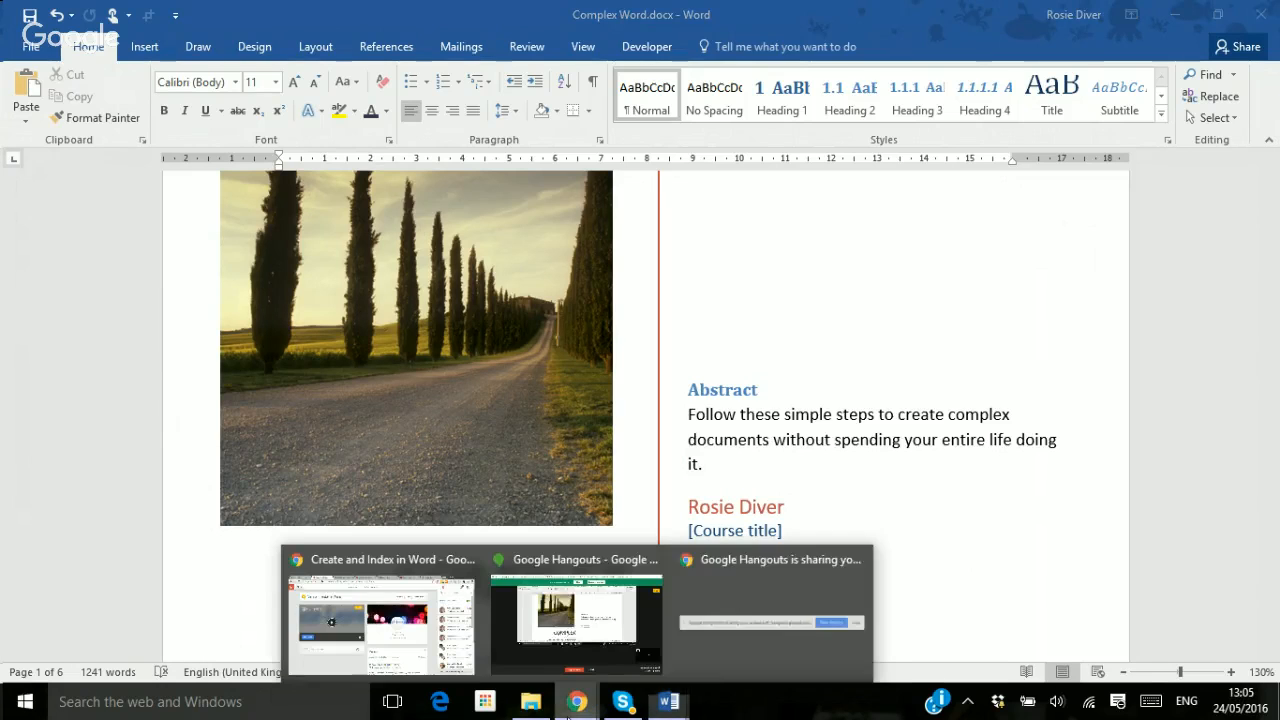
pyautogui.click(611, 655)
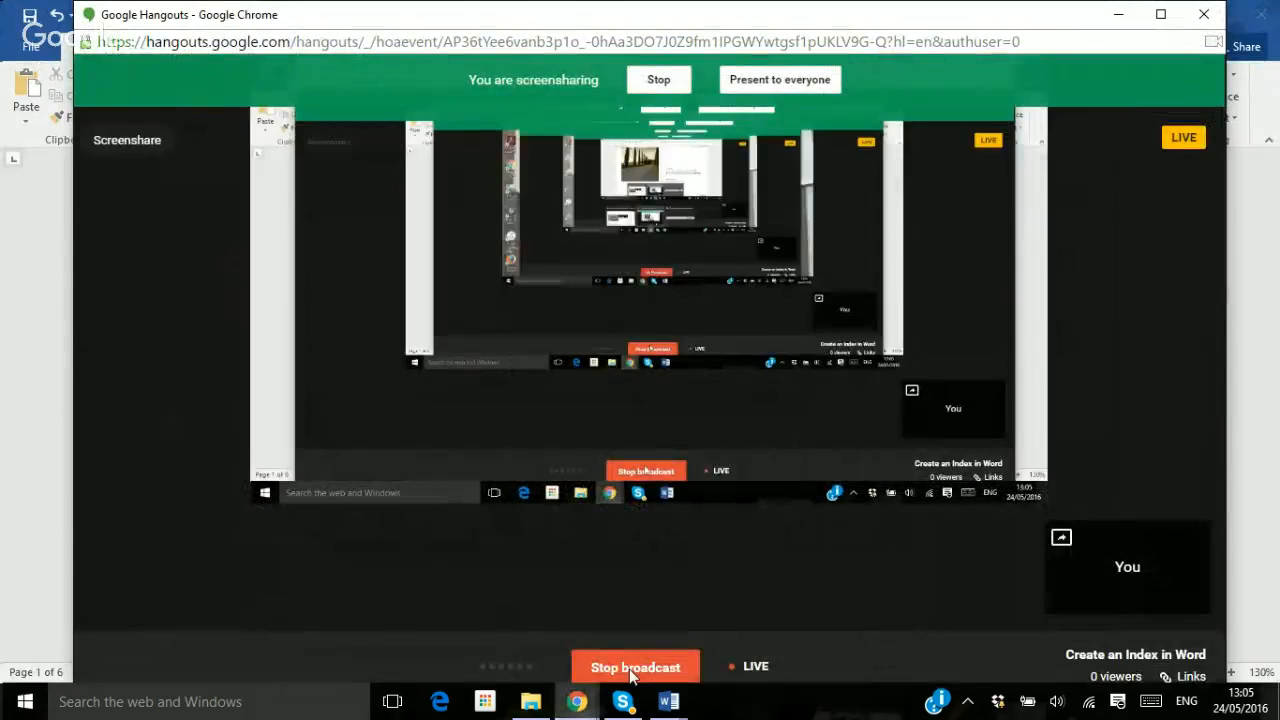